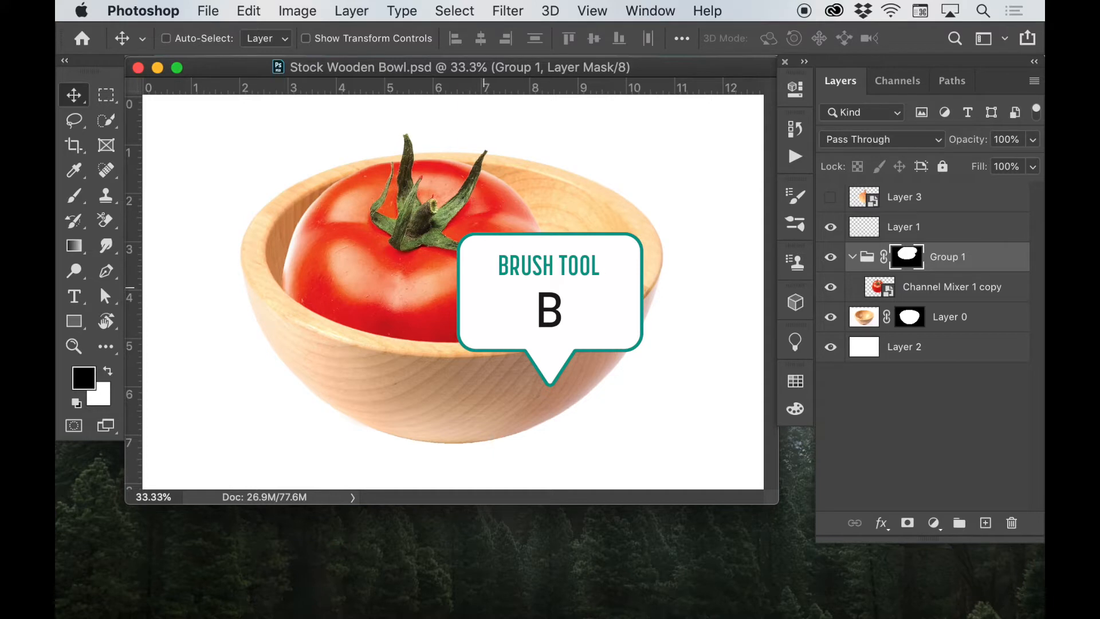
# - Activate the Brush tool and enlarge its tip to 900 px
pyautogui.press('b')
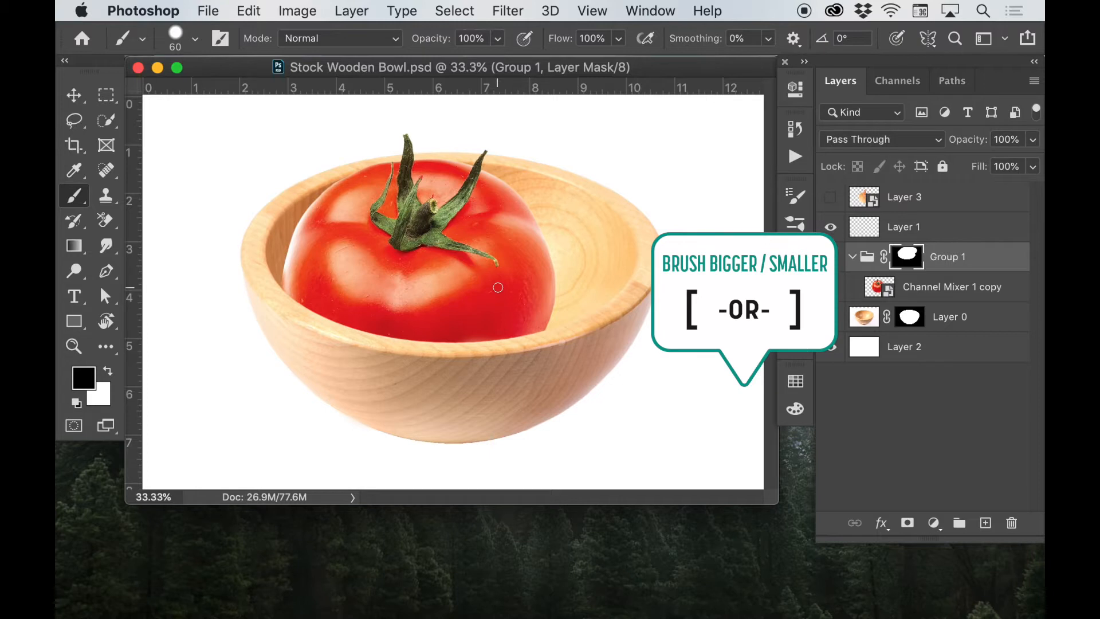
pyautogui.press(']')
pyautogui.press(']')
pyautogui.press(']')
pyautogui.press(']')
pyautogui.press(']')
pyautogui.press(']')
pyautogui.press(']')
pyautogui.press(']')
pyautogui.press(']')
pyautogui.press(']')
pyautogui.press(']')
pyautogui.press(']')
pyautogui.press(']')
pyautogui.press(']')
pyautogui.press(']')
pyautogui.press(']')
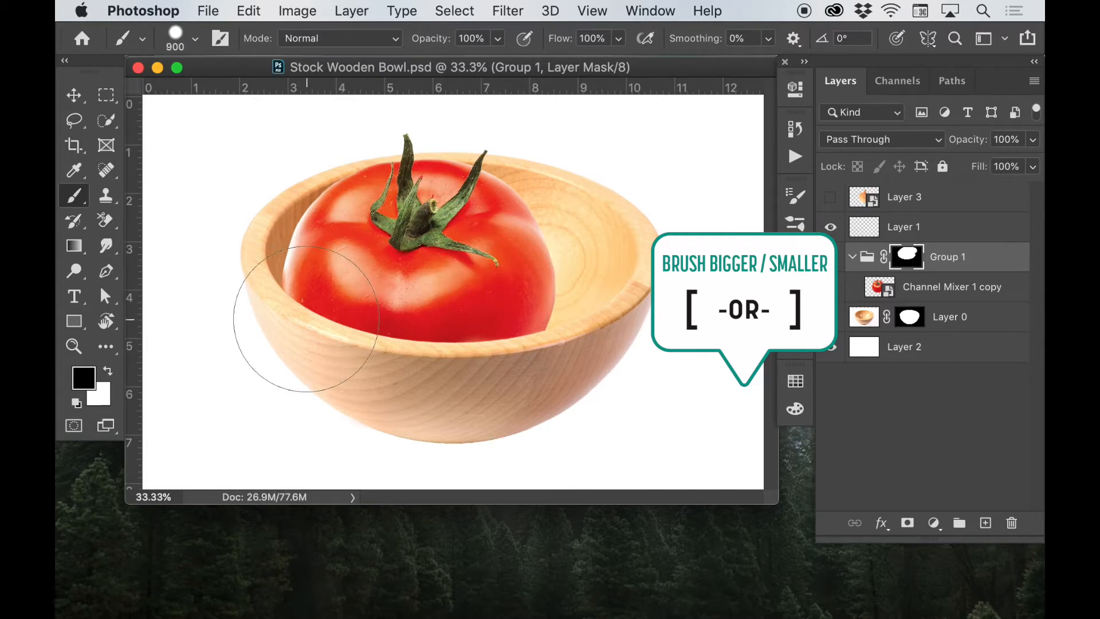
# - Reduce the brush size to 250 px
pyautogui.press('[')
pyautogui.press('[')
pyautogui.press('[')
pyautogui.press('[')
pyautogui.press('[')
pyautogui.press('[')
pyautogui.press('[')
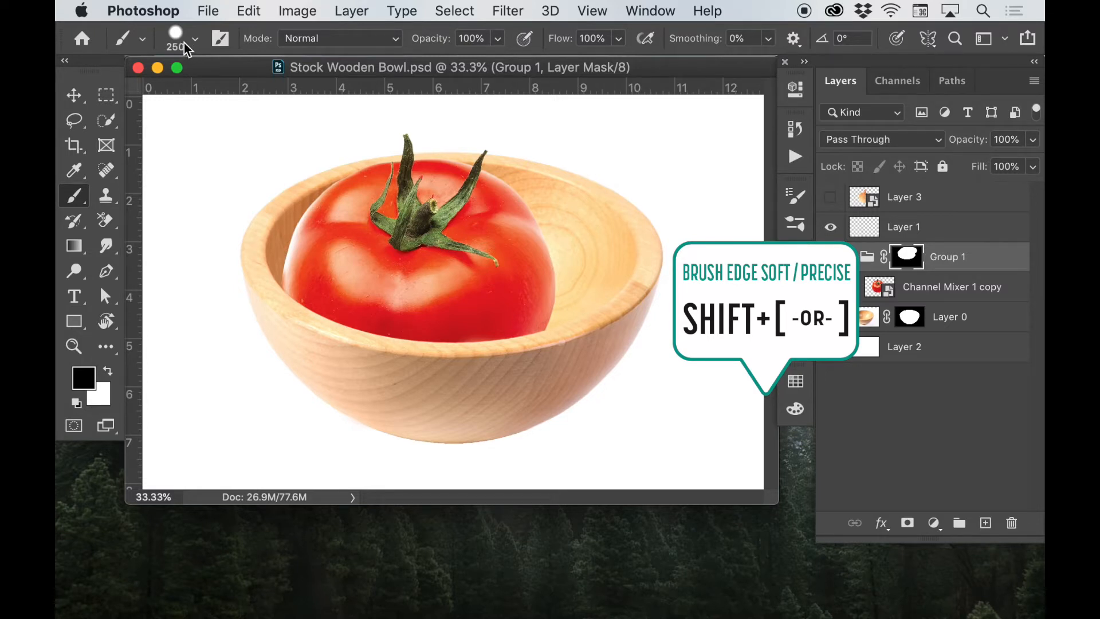
# - Try a harder and a softer brush edge, and set the brush hardness to 65%
pyautogui.hotkey('shift', ']')
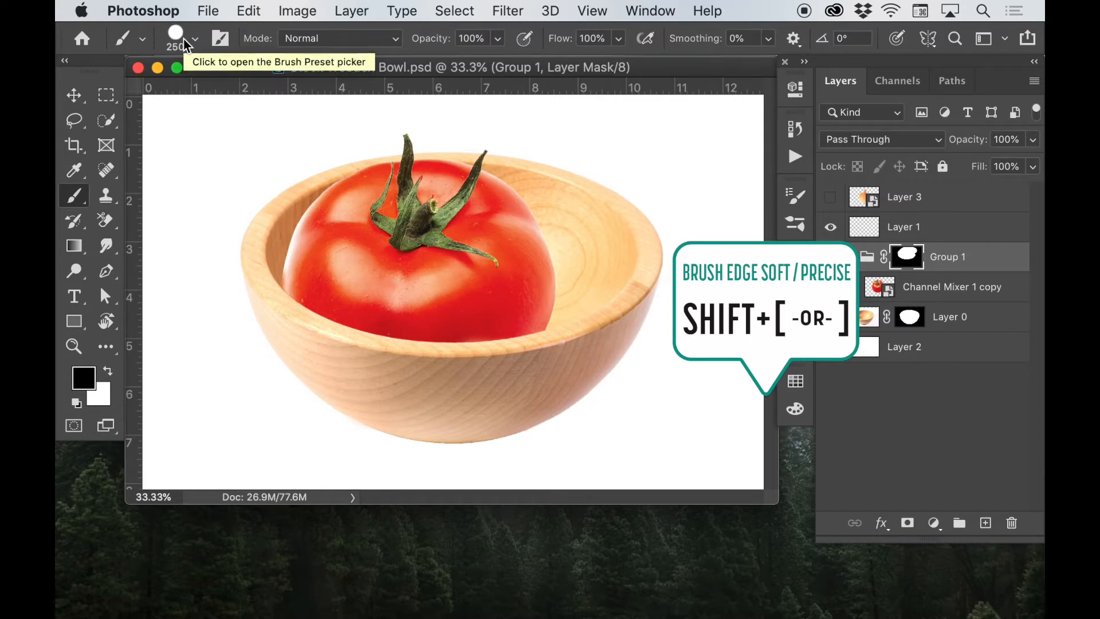
pyautogui.hotkey('shift', '[')
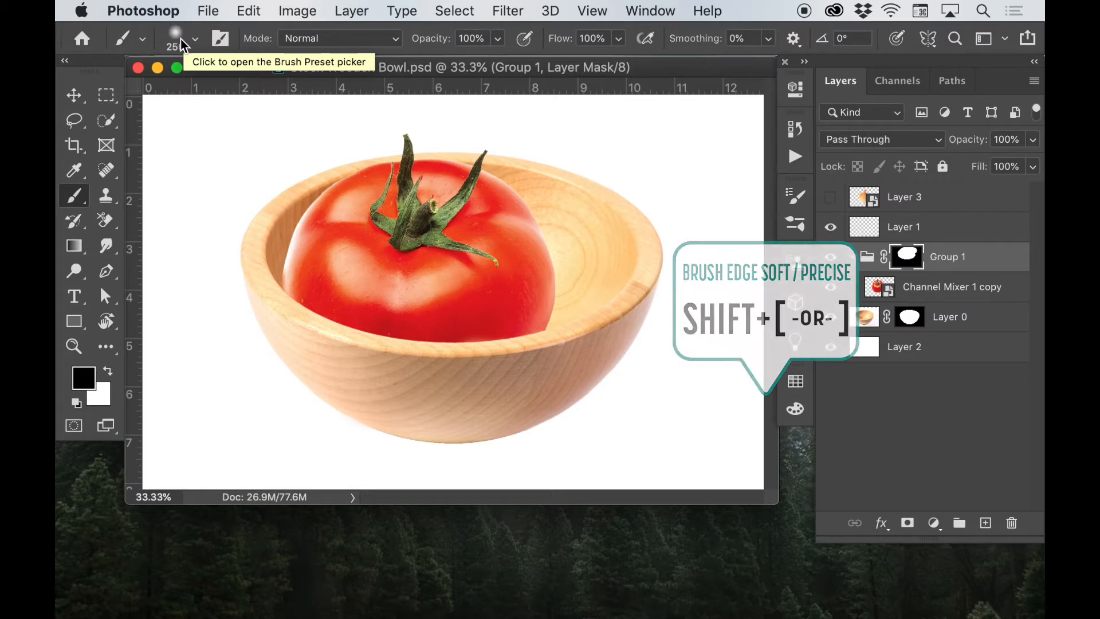
pyautogui.click(195, 41)
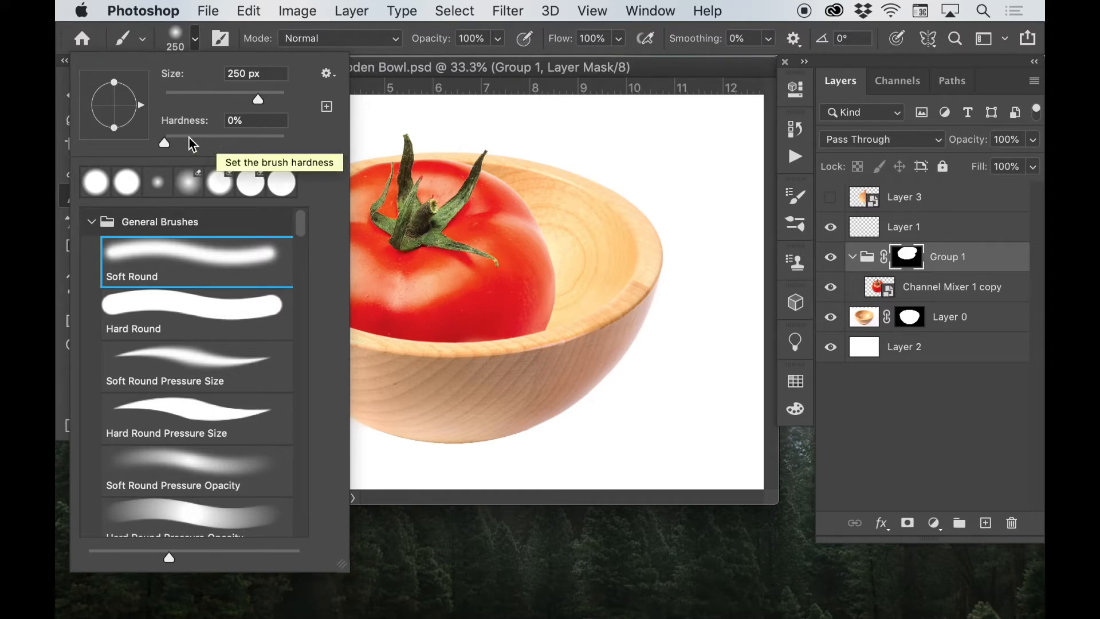
pyautogui.moveTo(187, 139); pyautogui.dragTo(271, 139)
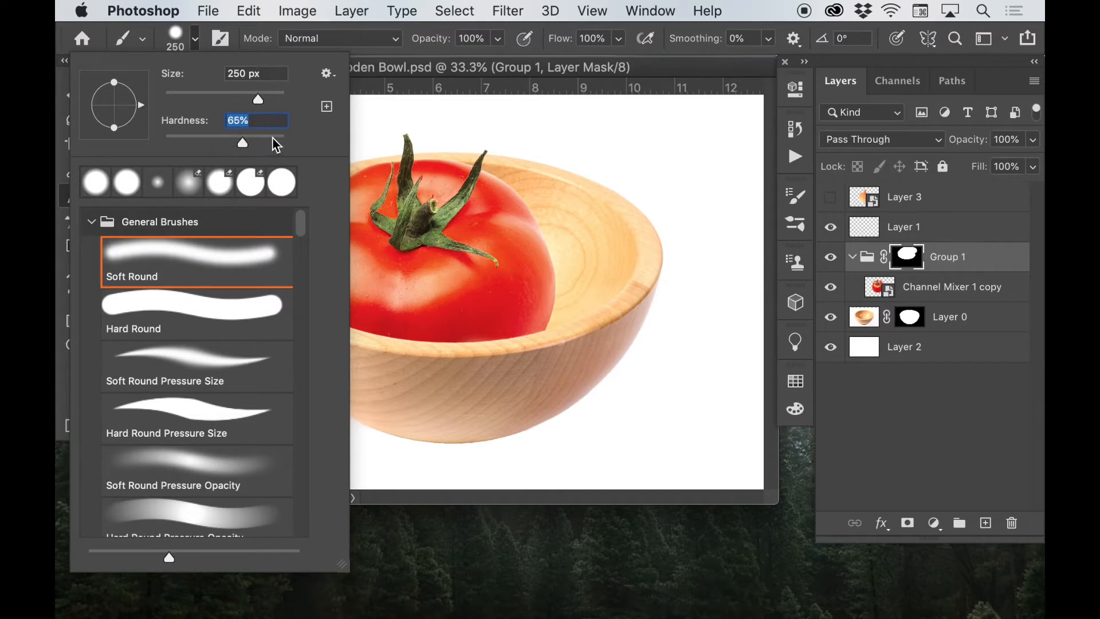
pyautogui.click(179, 35)
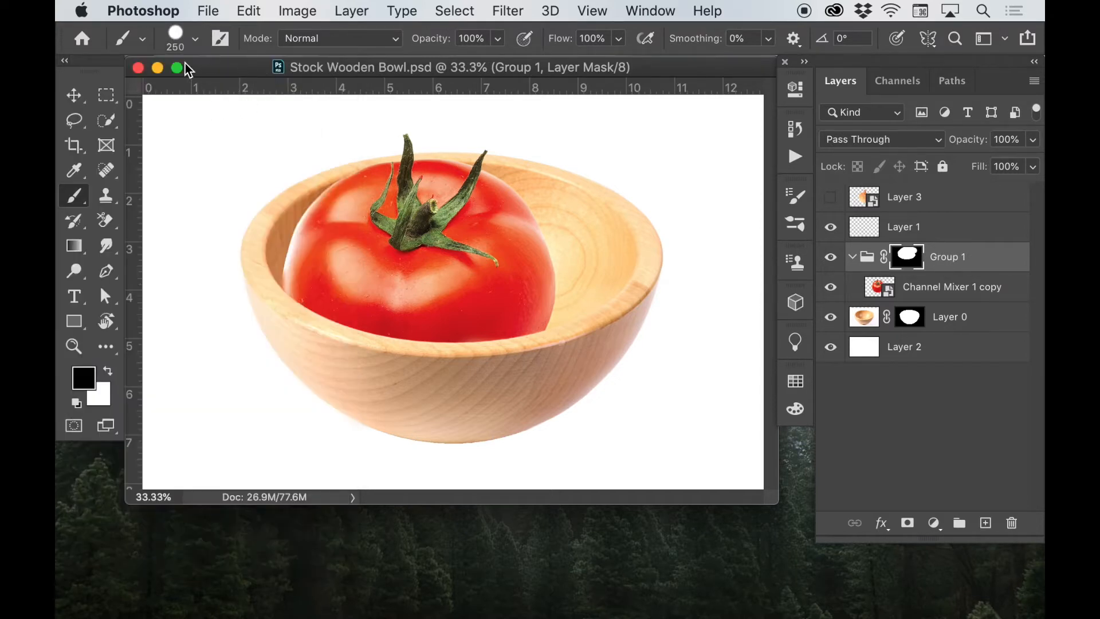
# - Vary the brush edge between soft and hard, finishing at 0% hardness, and check the value in the brush preset options
pyautogui.hotkey('shift', '[')
pyautogui.hotkey('shift', '[')
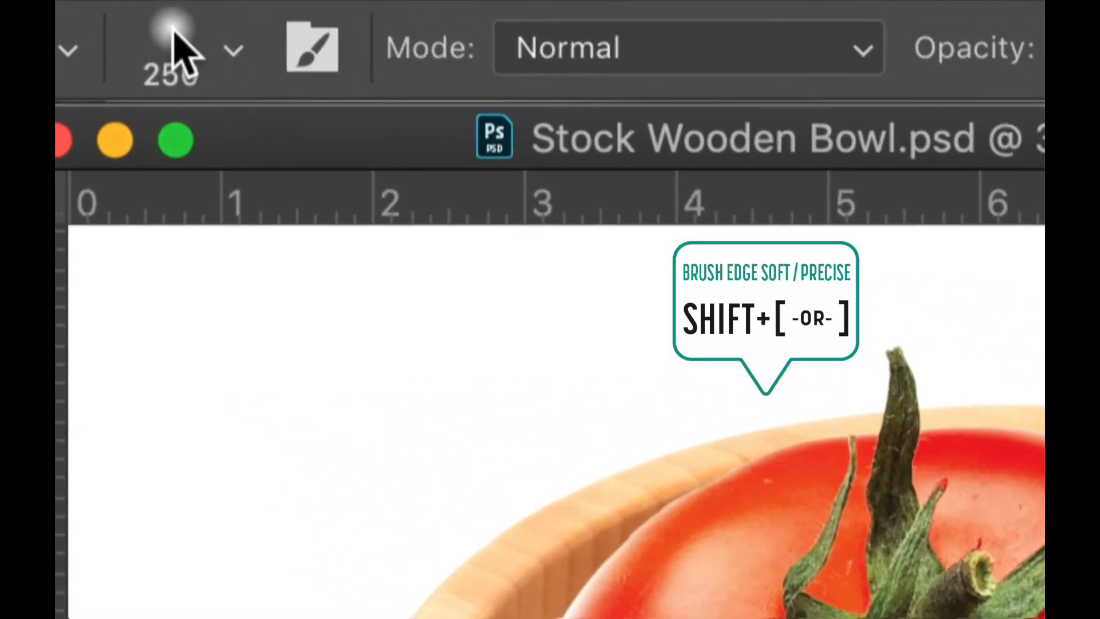
pyautogui.hotkey('shift', ']')
pyautogui.hotkey('shift', ']')
pyautogui.hotkey('shift', ']')
pyautogui.hotkey('shift', '[')
pyautogui.hotkey('shift', '[')
pyautogui.hotkey('shift', '[')
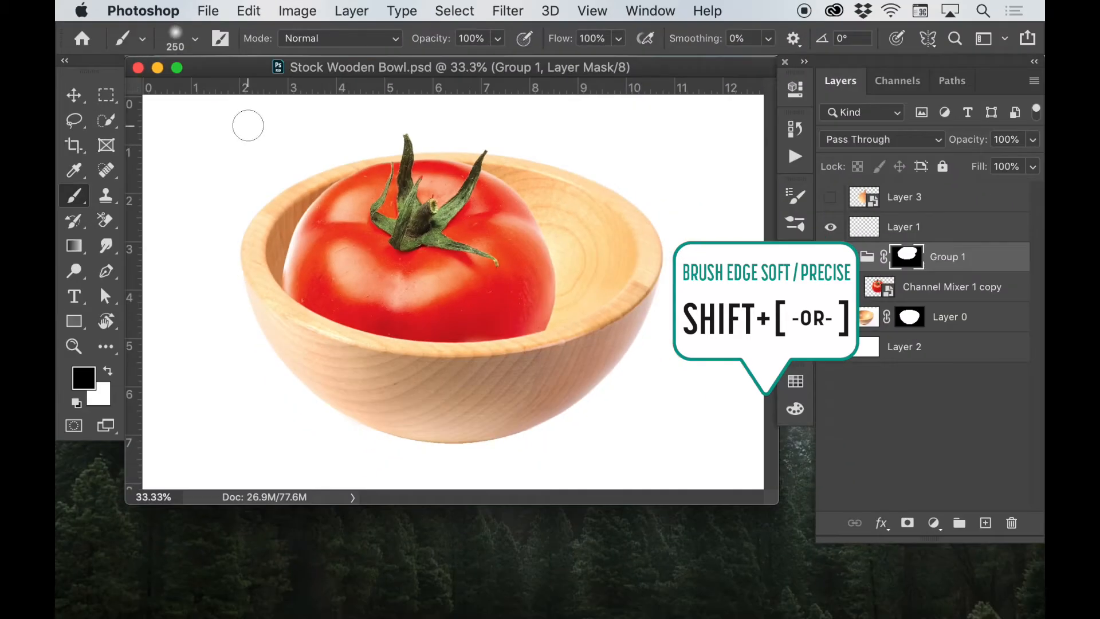
pyautogui.click(179, 40)
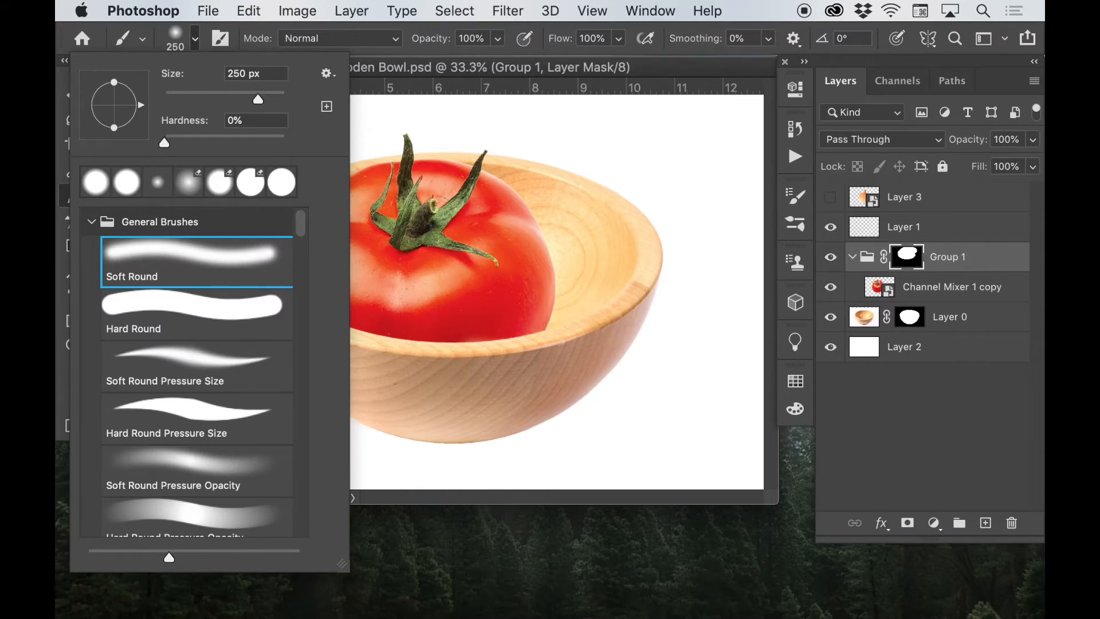
pyautogui.click(541, 72)
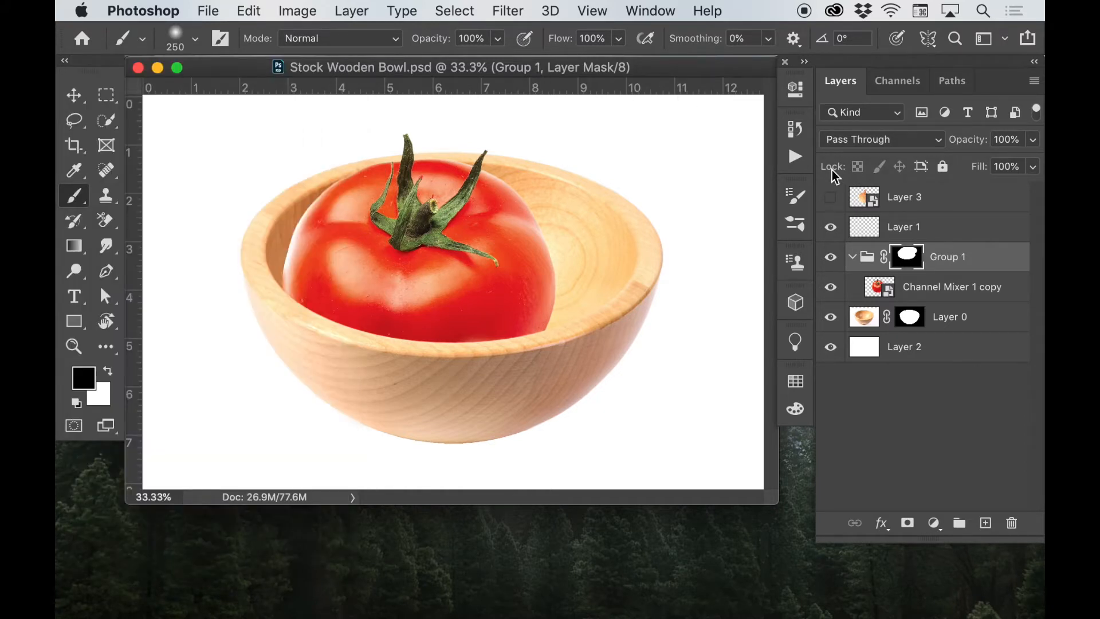
# - Examine the brush tip shape options and where the Brush Settings command is listed
pyautogui.click(793, 200)
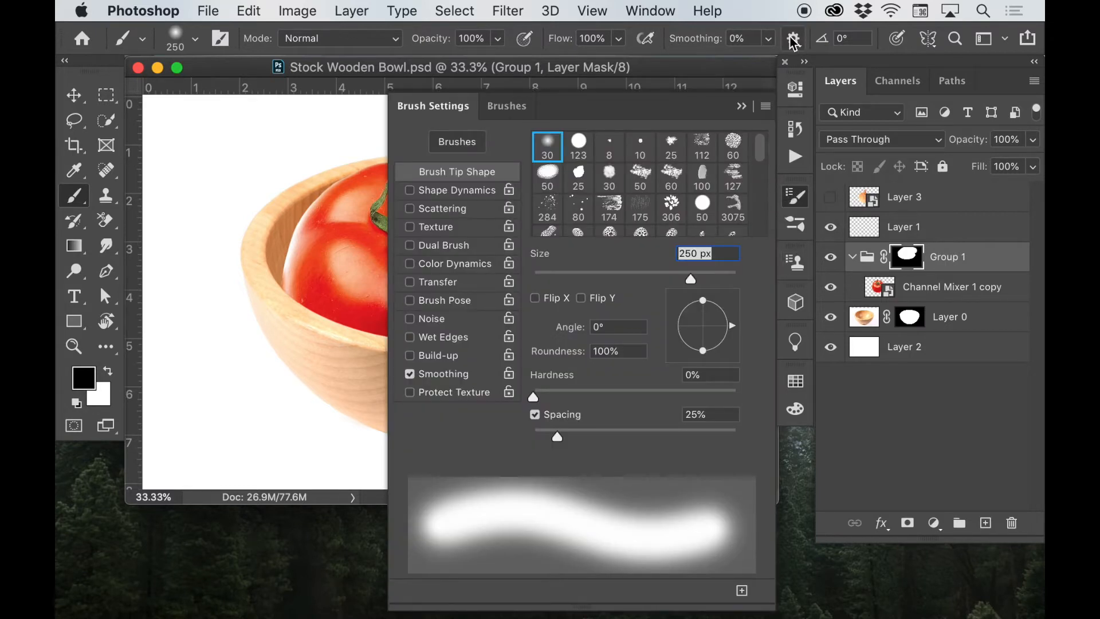
pyautogui.click(798, 198)
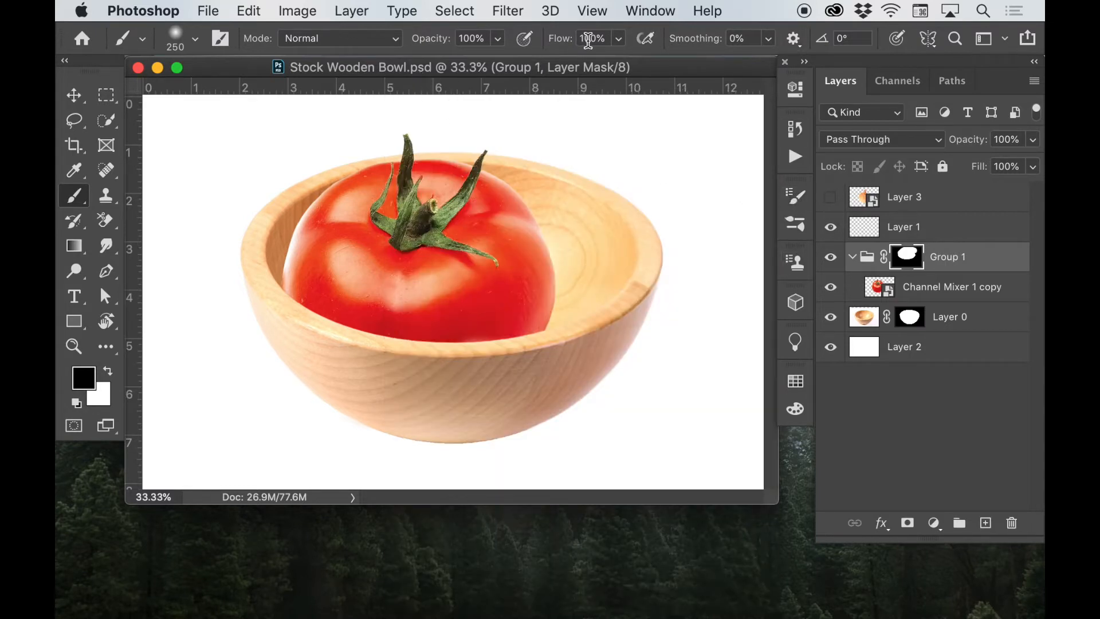
pyautogui.click(649, 11)
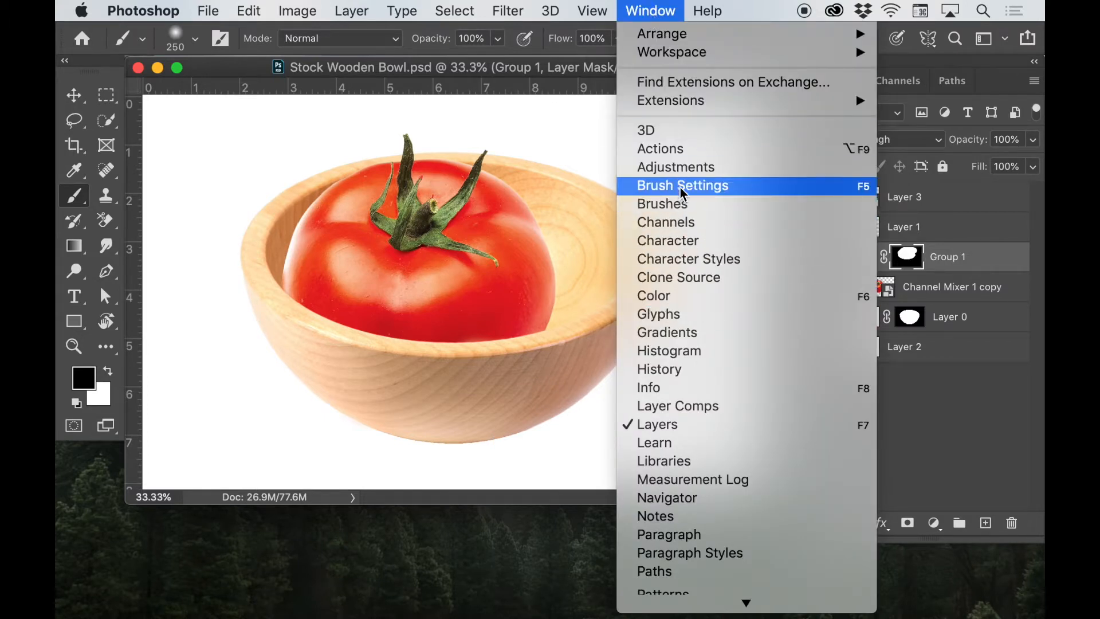
pyautogui.click(225, 132)
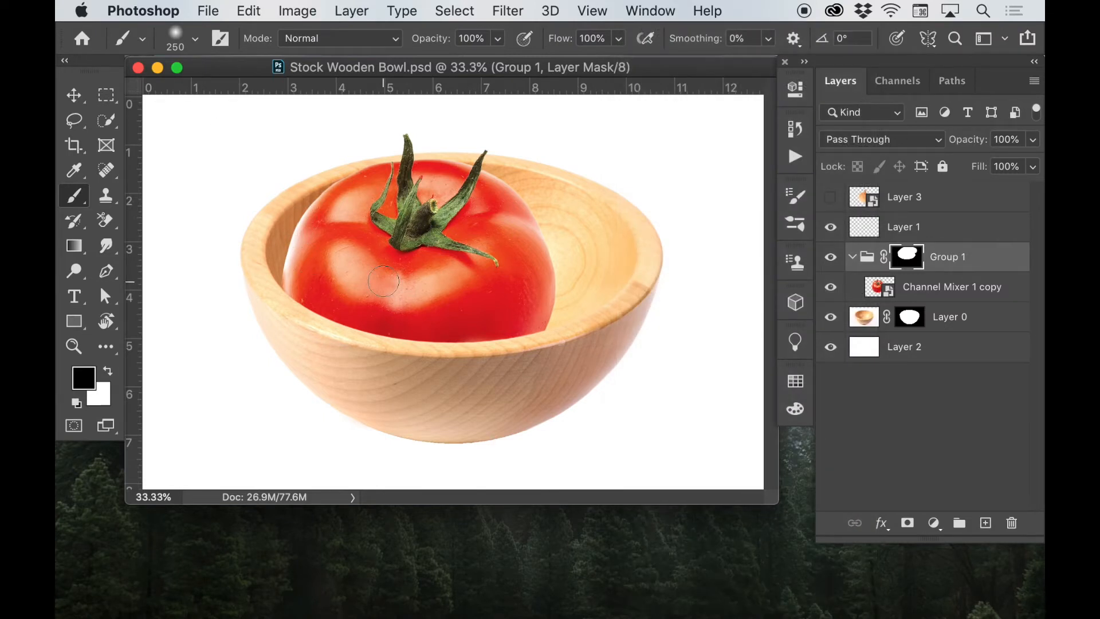
# - Try enlarging the brush tip and bring it back to 250 px
pyautogui.press(']')
pyautogui.press(']')
pyautogui.press(']')
pyautogui.press(']')
pyautogui.press('[')
pyautogui.press('[')
pyautogui.press('[')
pyautogui.press('[')
# - Activate the Quick Selection tool, set its brush size to 200 px and soften the brush edge
pyautogui.click(106, 122)
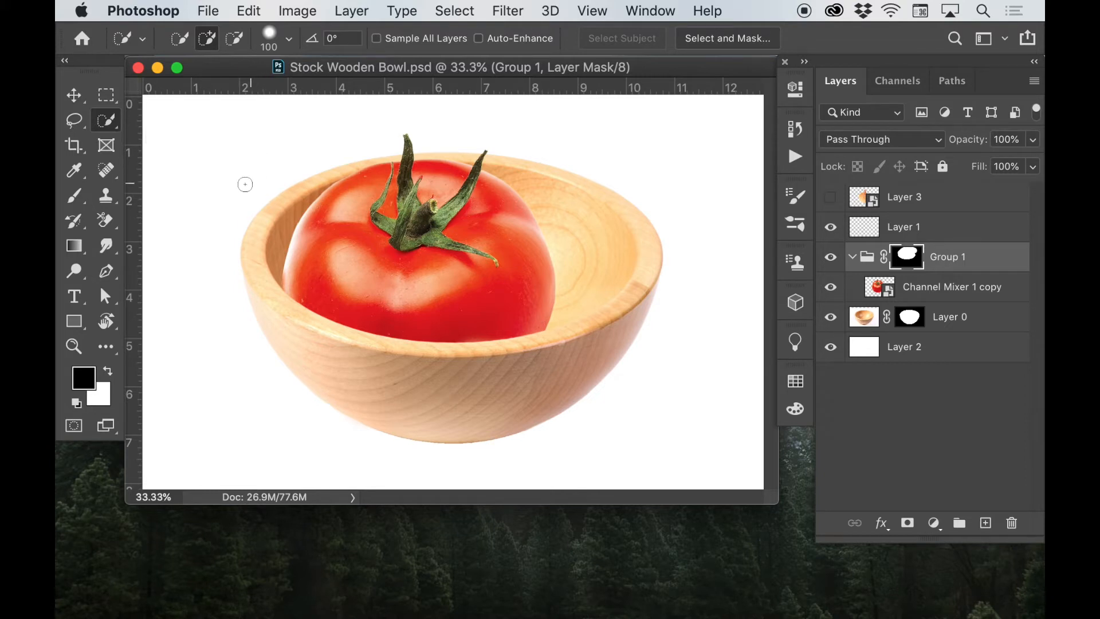
pyautogui.press(']')
pyautogui.press(']')
pyautogui.press(']')
pyautogui.press(']')
pyautogui.press(']')
pyautogui.press(']')
pyautogui.press(']')
pyautogui.press(']')
pyautogui.press(']')
pyautogui.press('[')
pyautogui.press('[')
pyautogui.press('[')
pyautogui.press('[')
pyautogui.press('[')
pyautogui.hotkey('shift', '[')
pyautogui.hotkey('shift', '[')
pyautogui.hotkey('shift', '[')
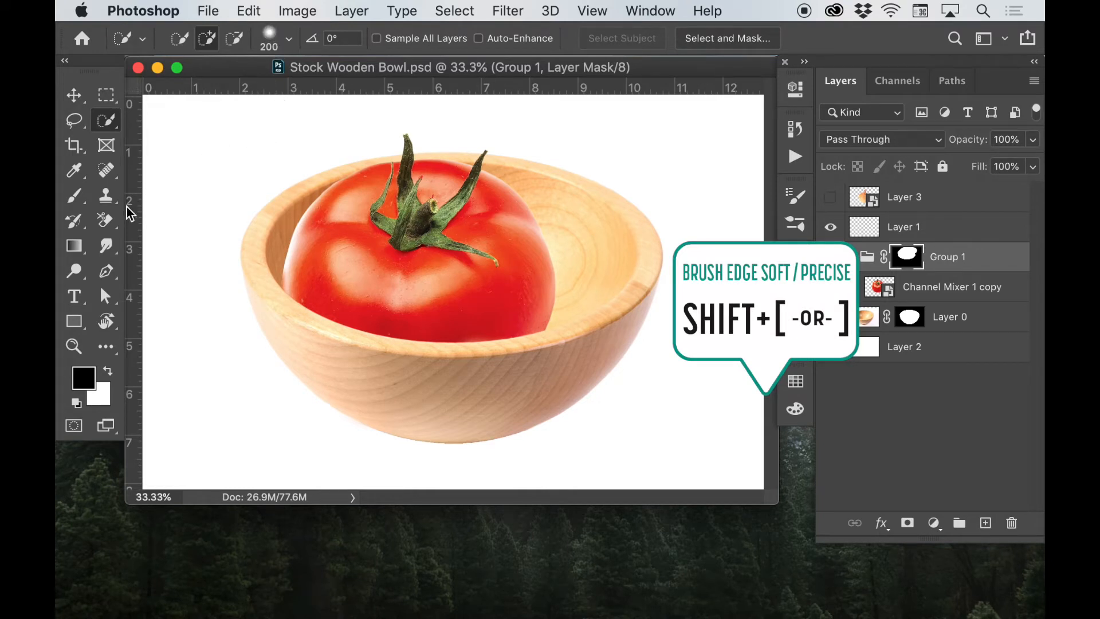
# - Return to the Brush tool and enlarge its tip to 400 px
pyautogui.press('b')
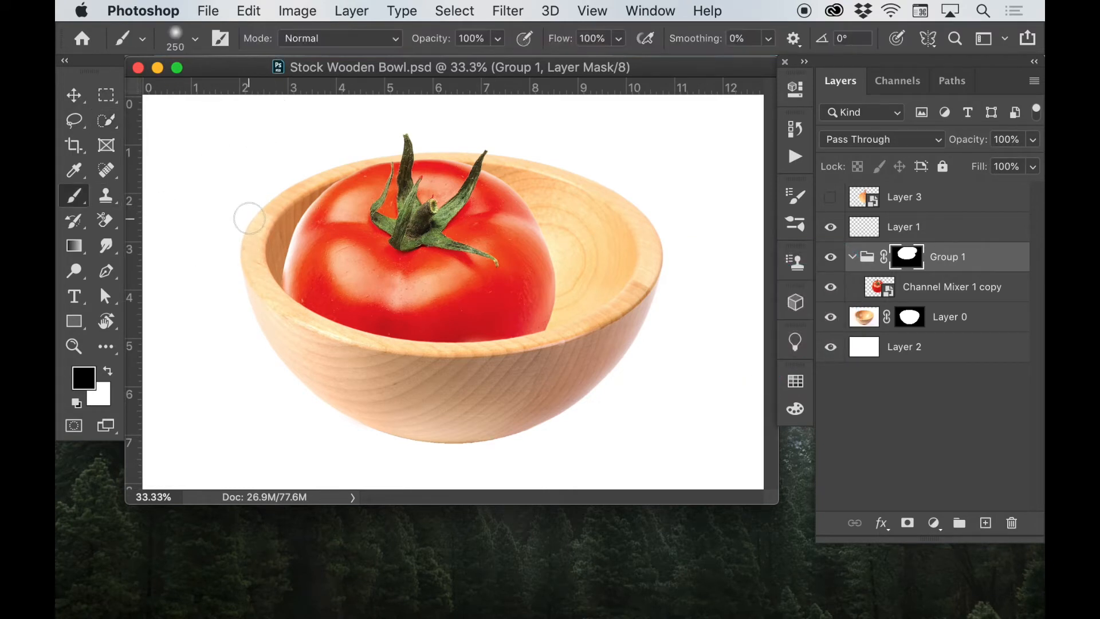
pyautogui.press(']')
pyautogui.press(']')
# - Disable the layer mask of Group 1 to see the full tomato, and re-enable it
pyautogui.keyDown('shift'); pyautogui.click(907, 257); pyautogui.keyUp('shift')
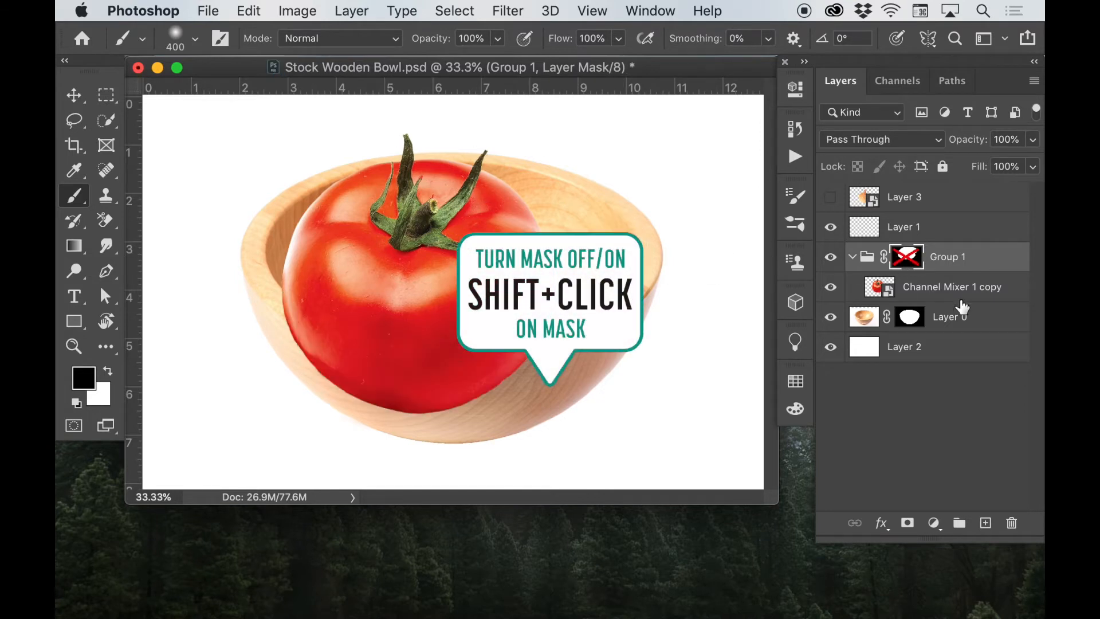
pyautogui.keyDown('shift'); pyautogui.click(907, 257); pyautogui.keyUp('shift')
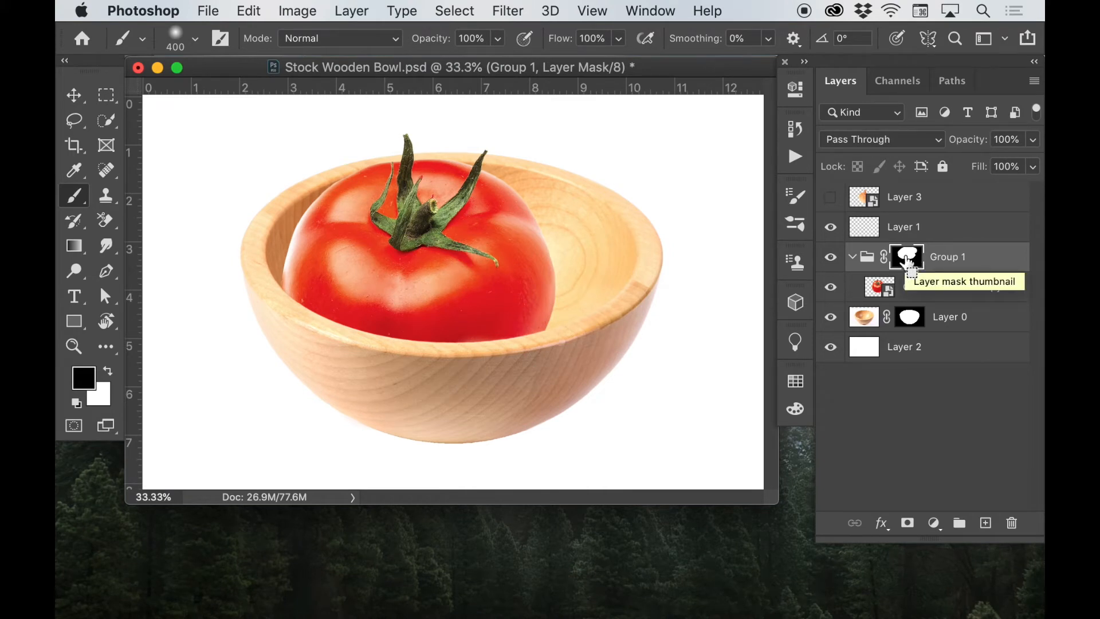
# - Load the Group 1 mask as a selection, inspect the mask in black and white, and deselect
pyautogui.keyDown('super'); pyautogui.click(906, 261); pyautogui.keyUp('super')
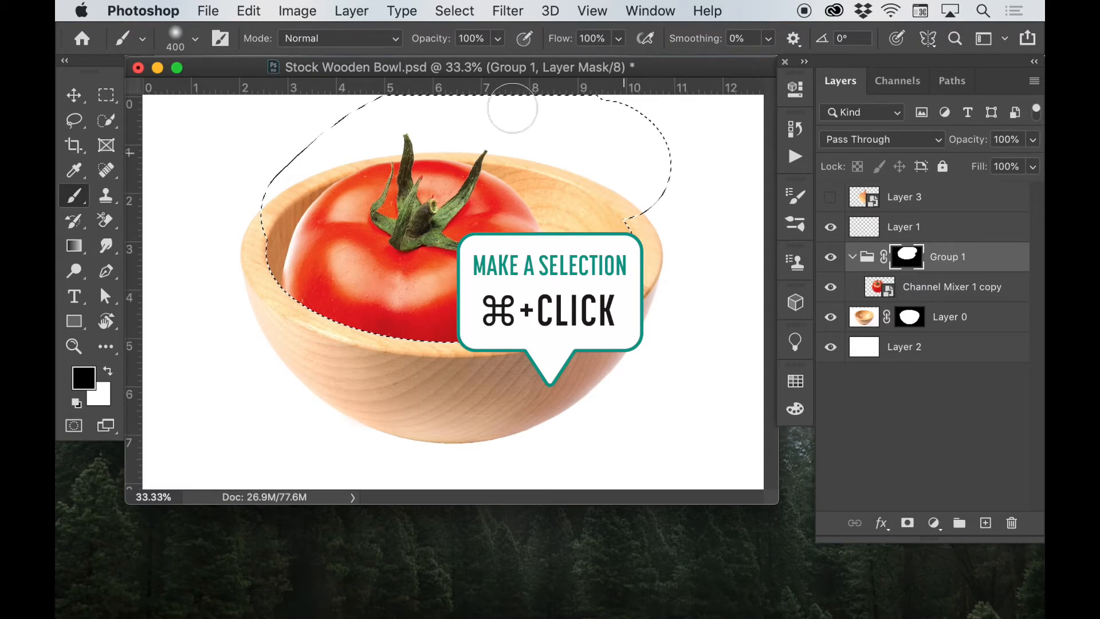
pyautogui.keyDown('alt'); pyautogui.click(914, 262); pyautogui.keyUp('alt')
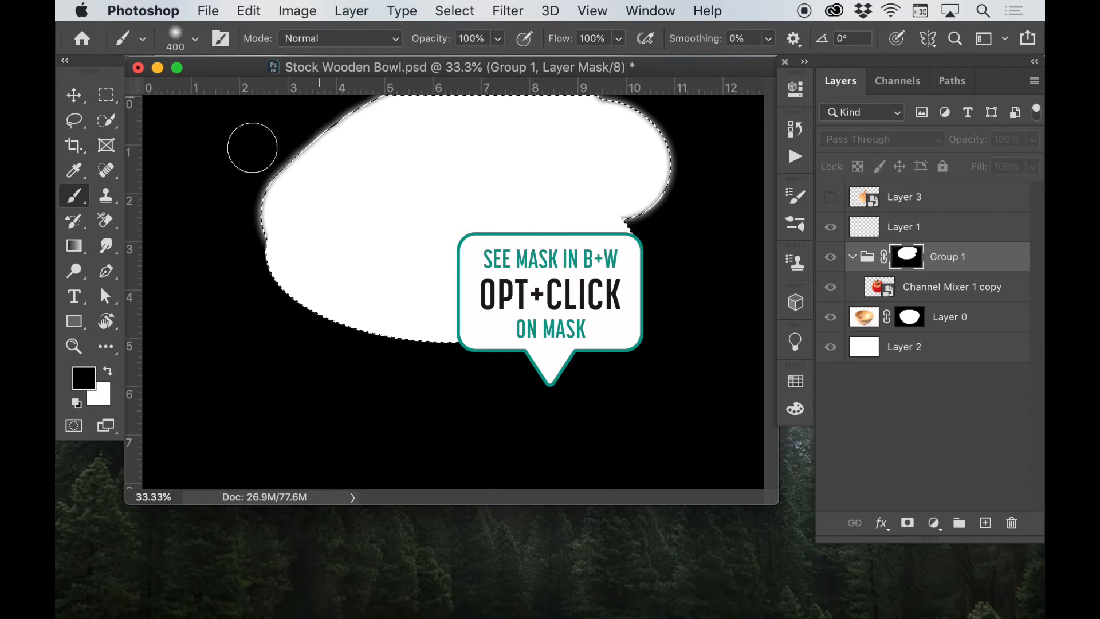
pyautogui.keyDown('alt'); pyautogui.click(911, 269); pyautogui.keyUp('alt')
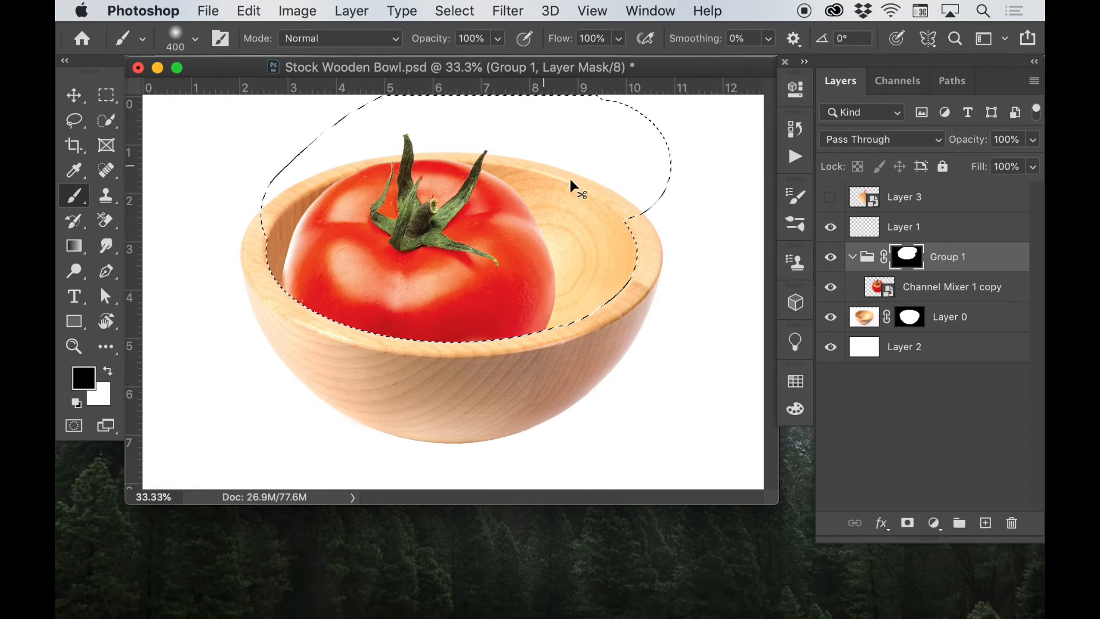
pyautogui.press('super+d')
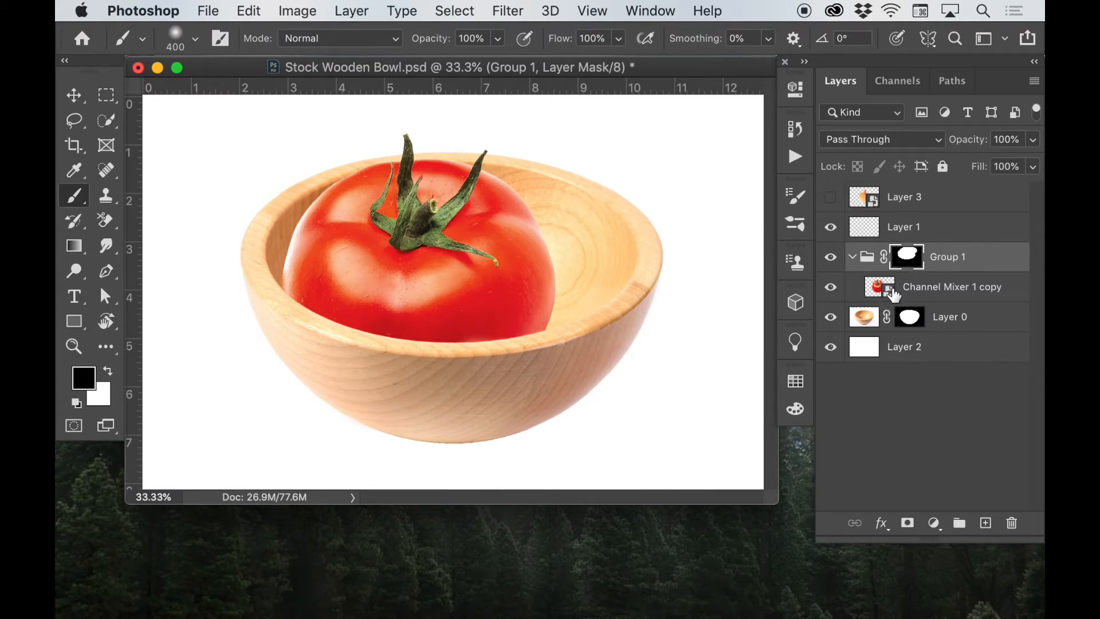
# - Add a new layer above Channel Mixer 1 copy inside Group 1 and reset the colors to default black and white
pyautogui.click(932, 289)
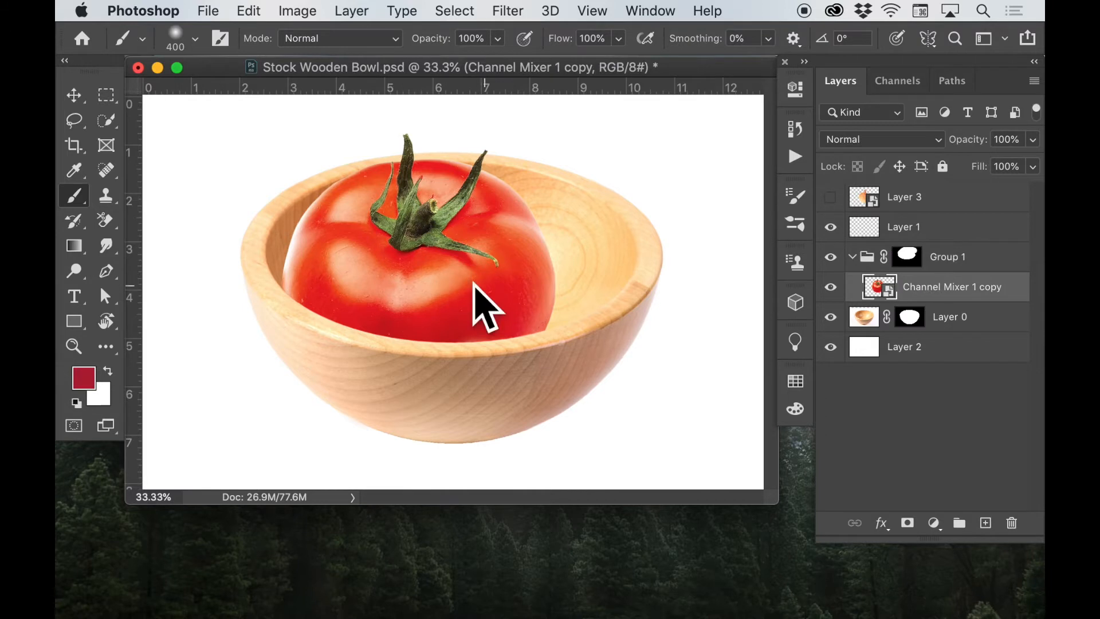
pyautogui.click(986, 523)
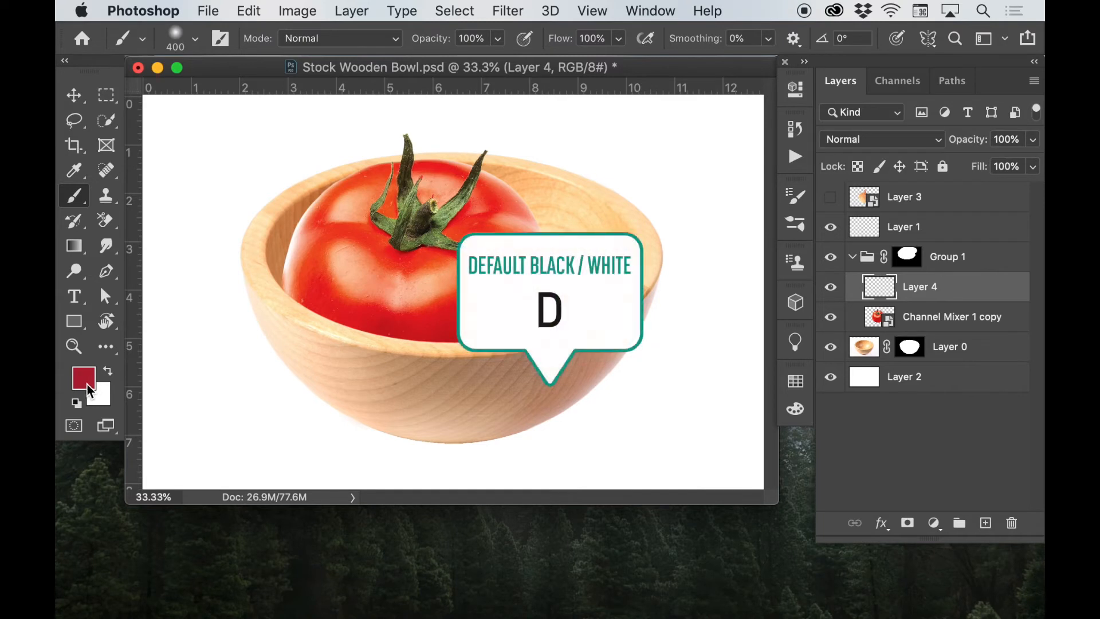
pyautogui.press('d')
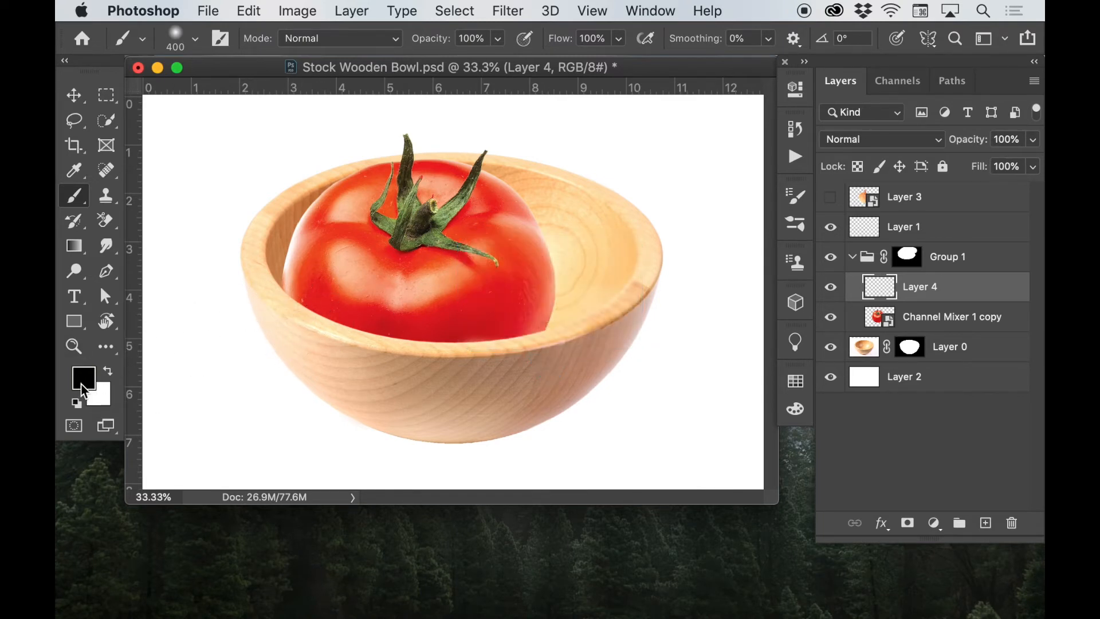
# - Sample red from the tomato and darken it to set the foreground color to dark red #290405
pyautogui.click(84, 389)
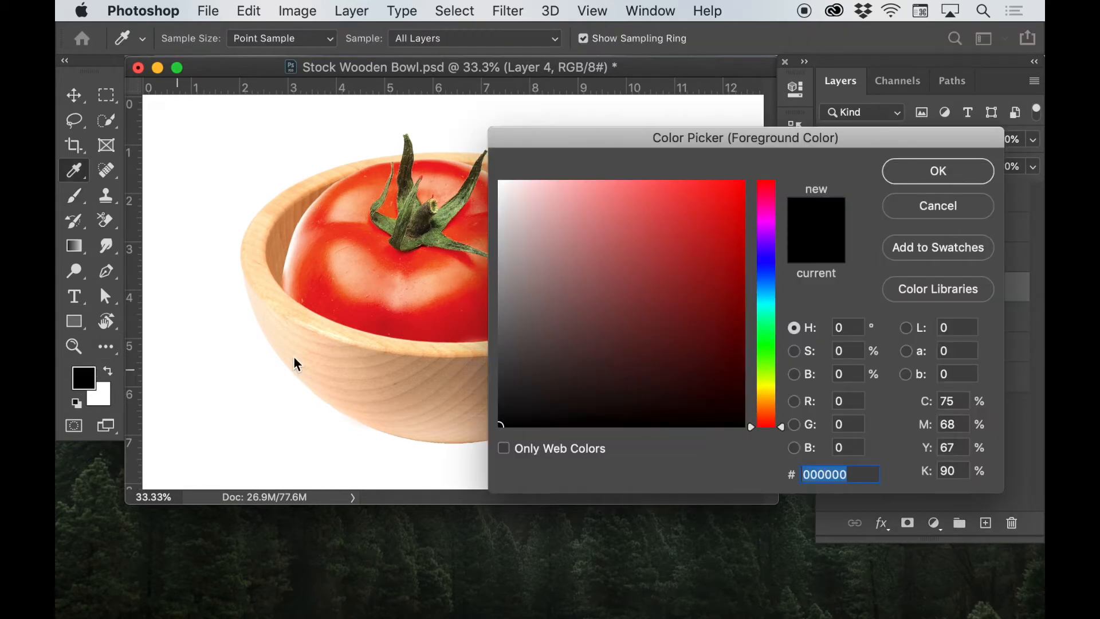
pyautogui.click(384, 331)
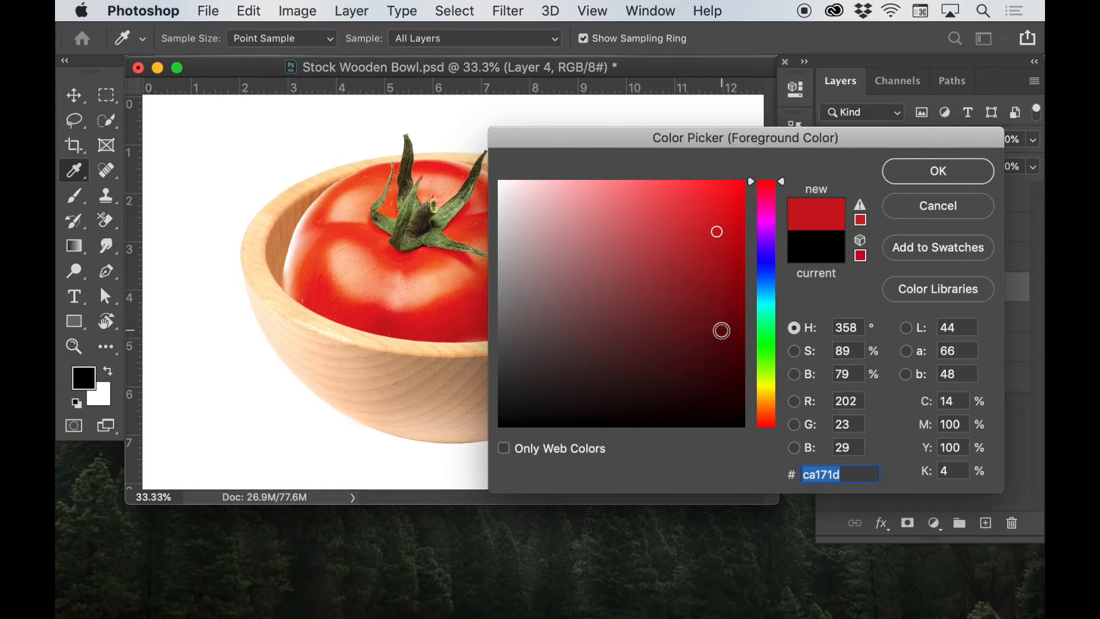
pyautogui.click(721, 333)
pyautogui.moveTo(720, 334); pyautogui.dragTo(721, 387)
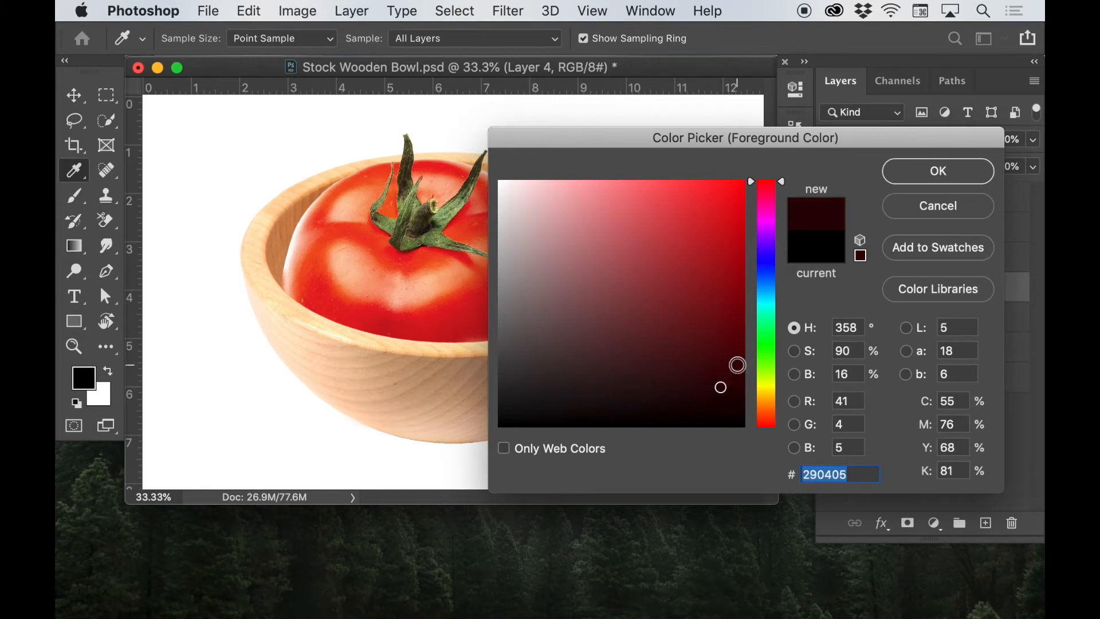
pyautogui.click(939, 172)
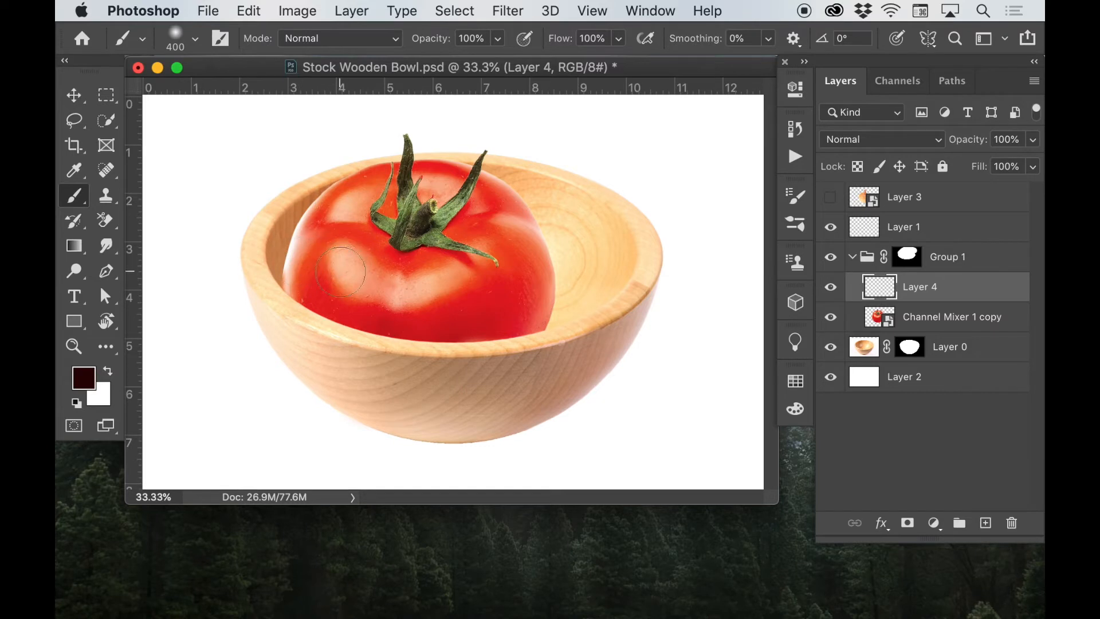
# - Paint a trial wavy stroke across the tomato and bowl interior on the new layer, and undo it
pyautogui.moveTo(291, 259)
pyautogui.mouseDown()
pyautogui.moveTo(340, 252)
pyautogui.moveTo(384, 271)
pyautogui.moveTo(498, 259)
pyautogui.moveTo(557, 301)
pyautogui.moveTo(629, 251)
pyautogui.mouseUp()
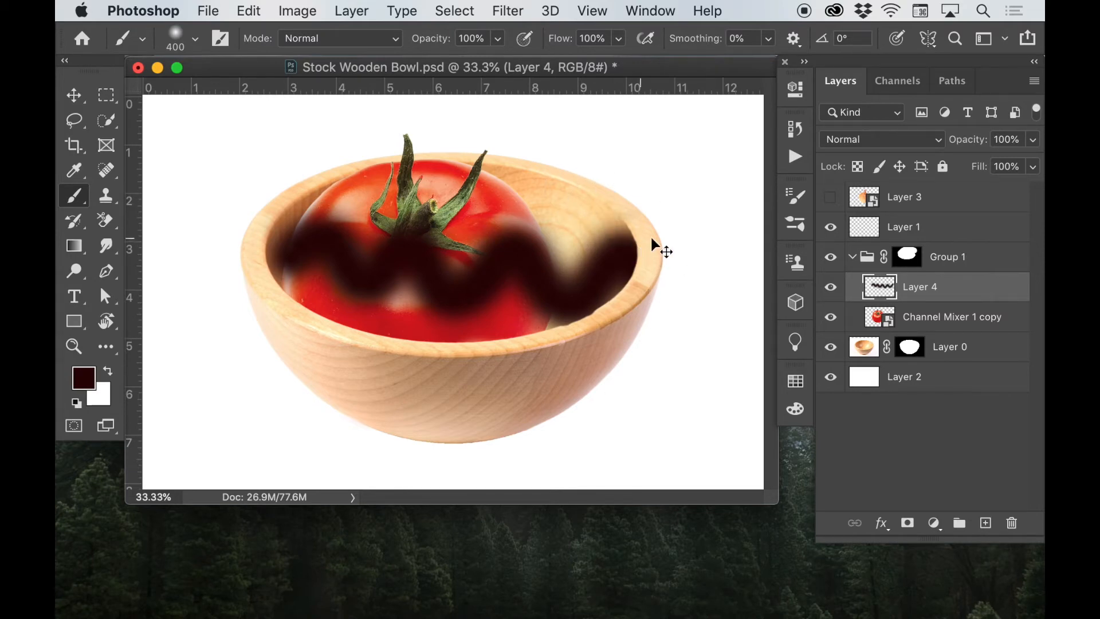
pyautogui.press('super+z')
# - Try the soft round brush tip's spacing at 1%, and set it to 24%
pyautogui.click(796, 225)
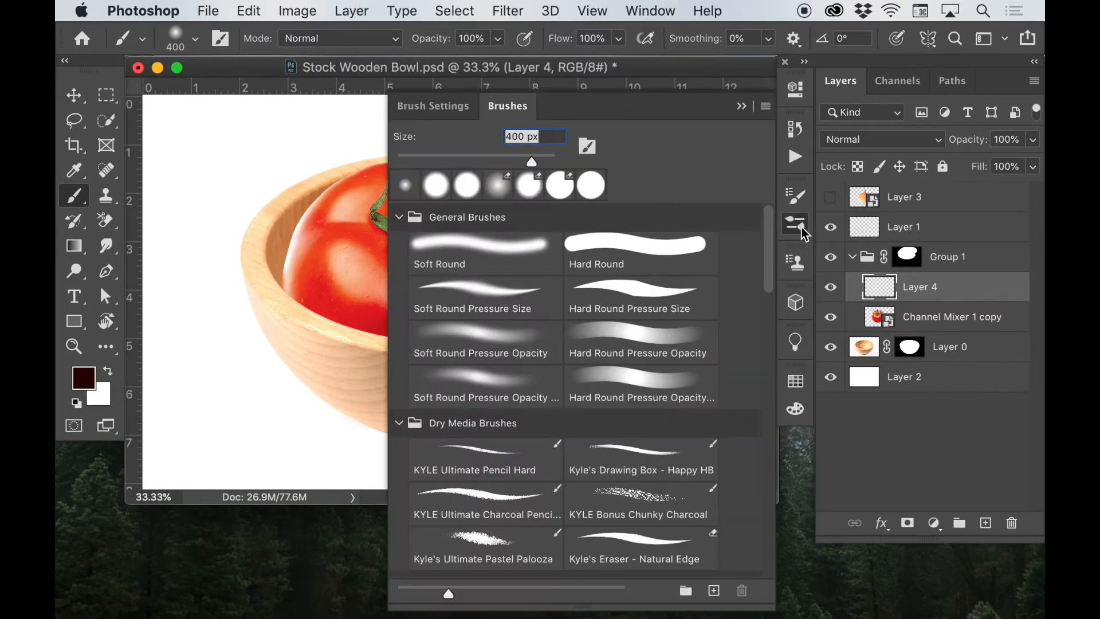
pyautogui.click(803, 228)
pyautogui.click(796, 195)
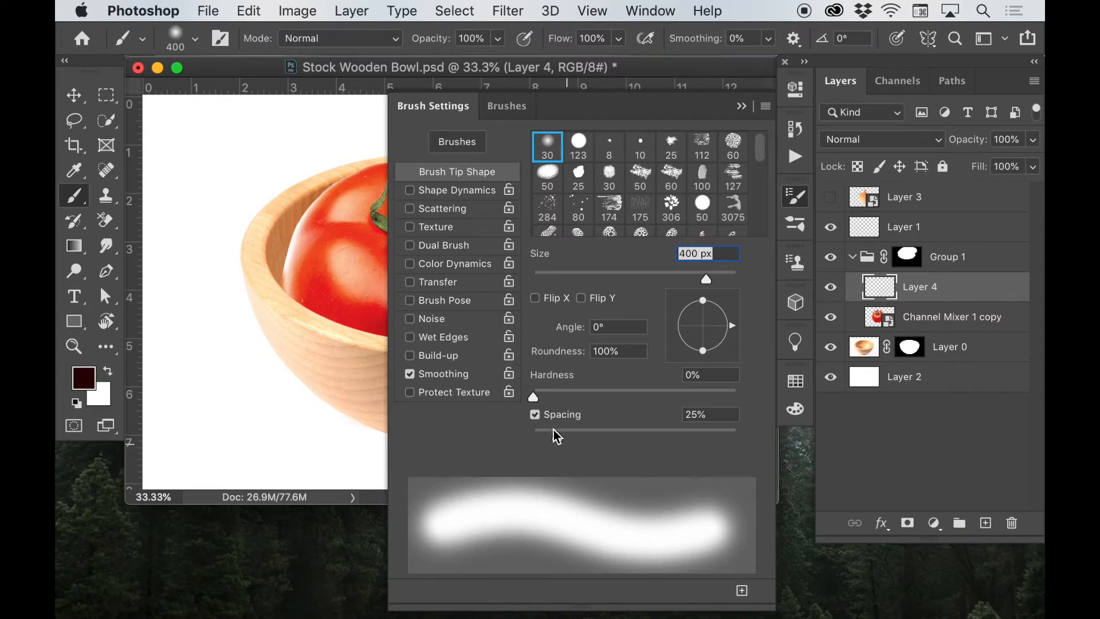
pyautogui.moveTo(557, 435); pyautogui.dragTo(531, 435)
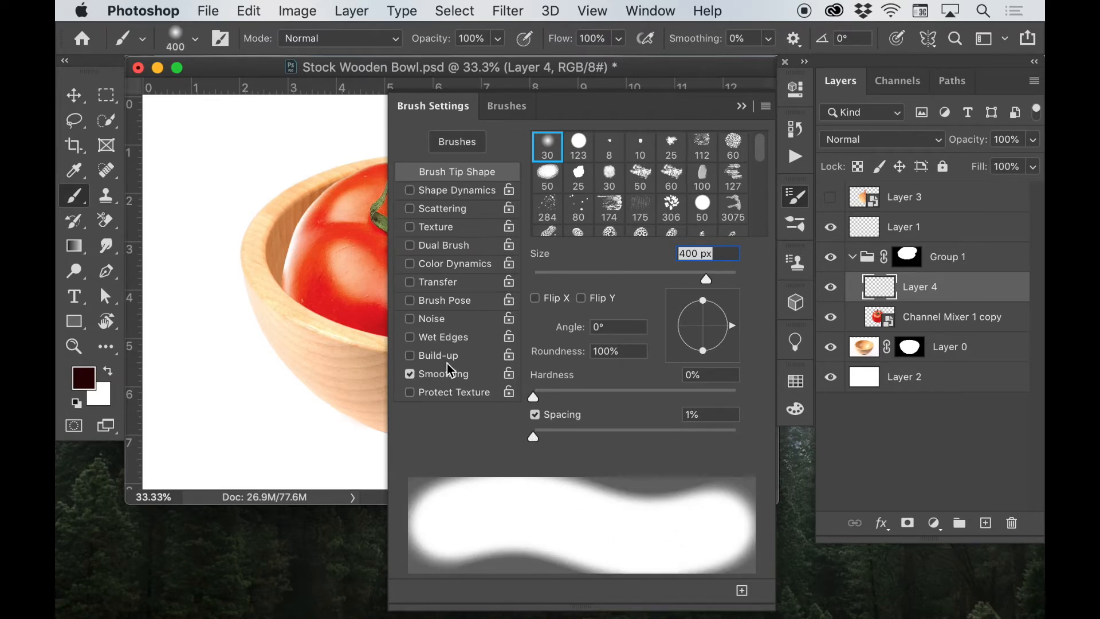
pyautogui.moveTo(535, 437); pyautogui.dragTo(558, 436)
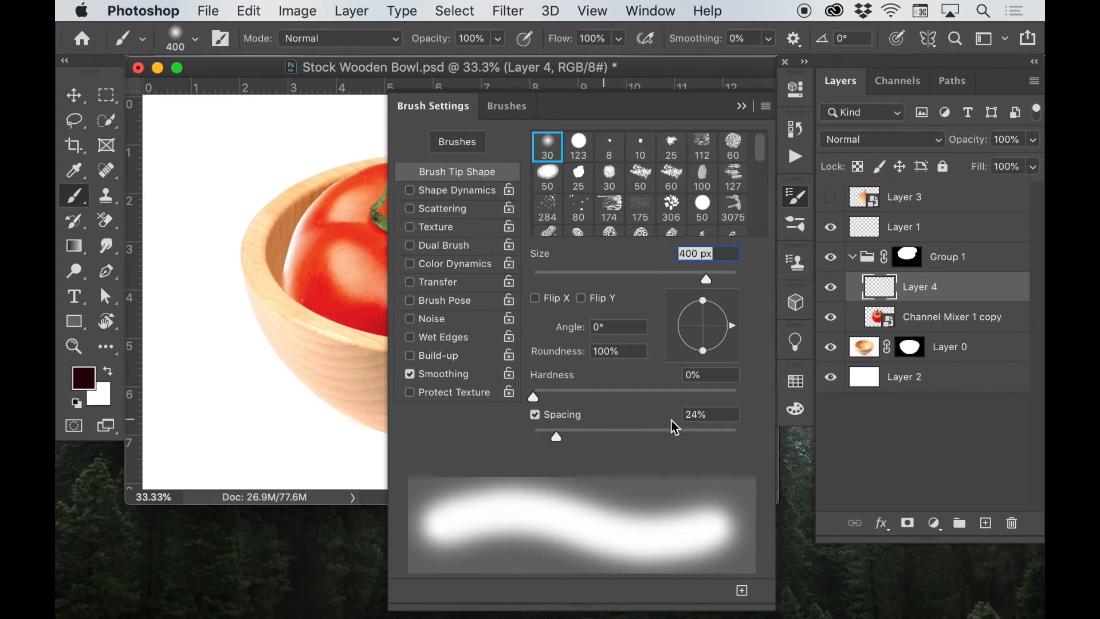
pyautogui.click(799, 201)
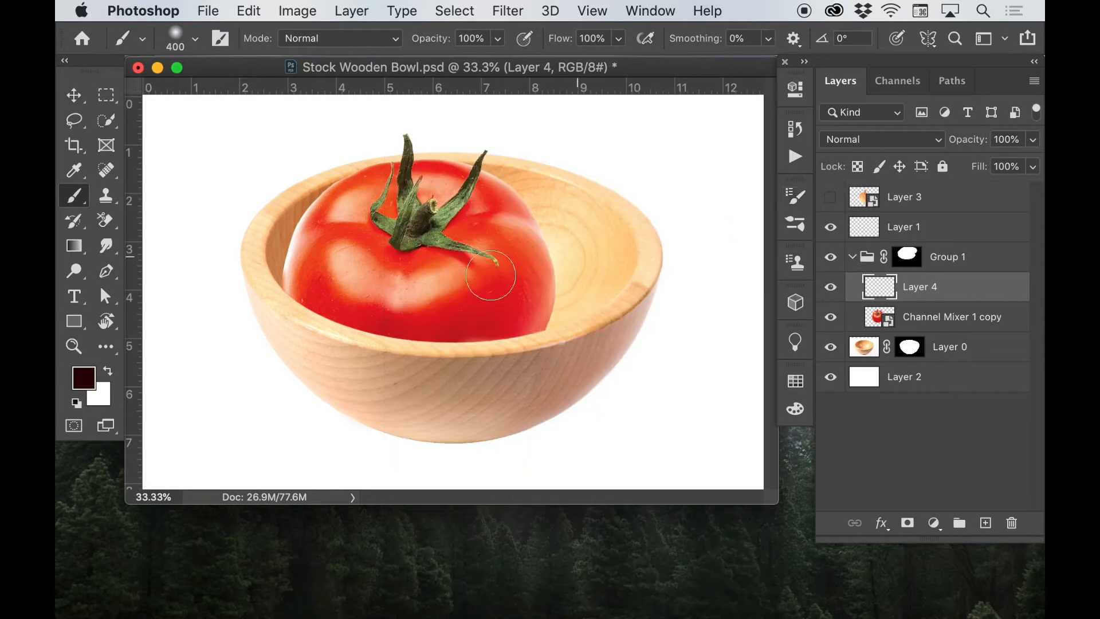
# - Paint a trial stroke across the tomato and bowl interior on Layer 4, and undo it
pyautogui.moveTo(326, 269)
pyautogui.mouseDown()
pyautogui.moveTo(433, 283)
pyautogui.moveTo(662, 251)
pyautogui.mouseUp()
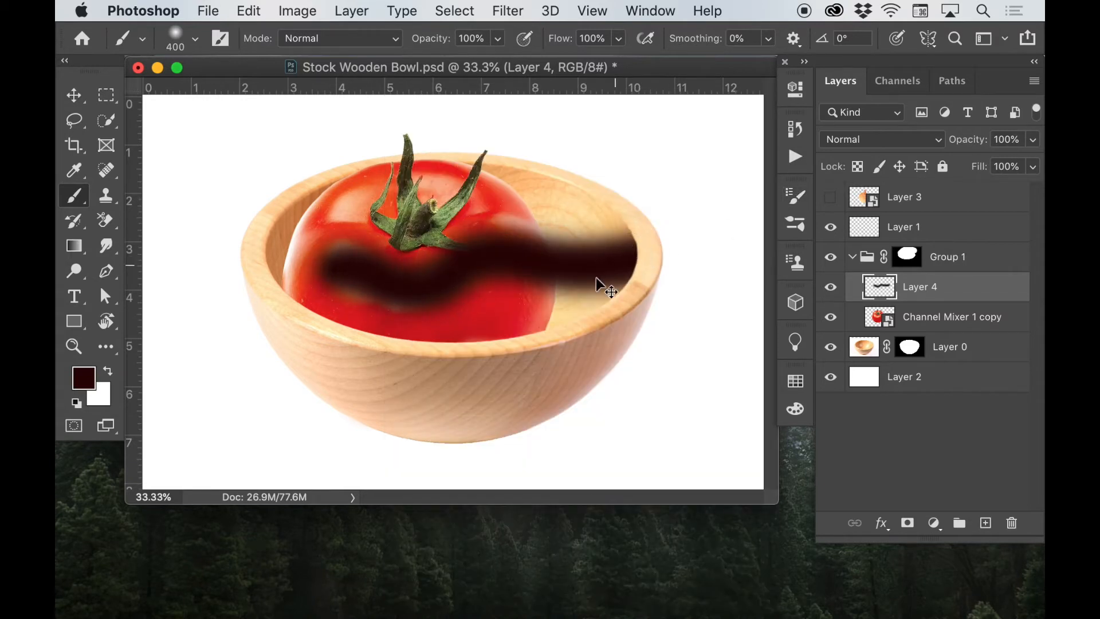
pyautogui.press('super+z')
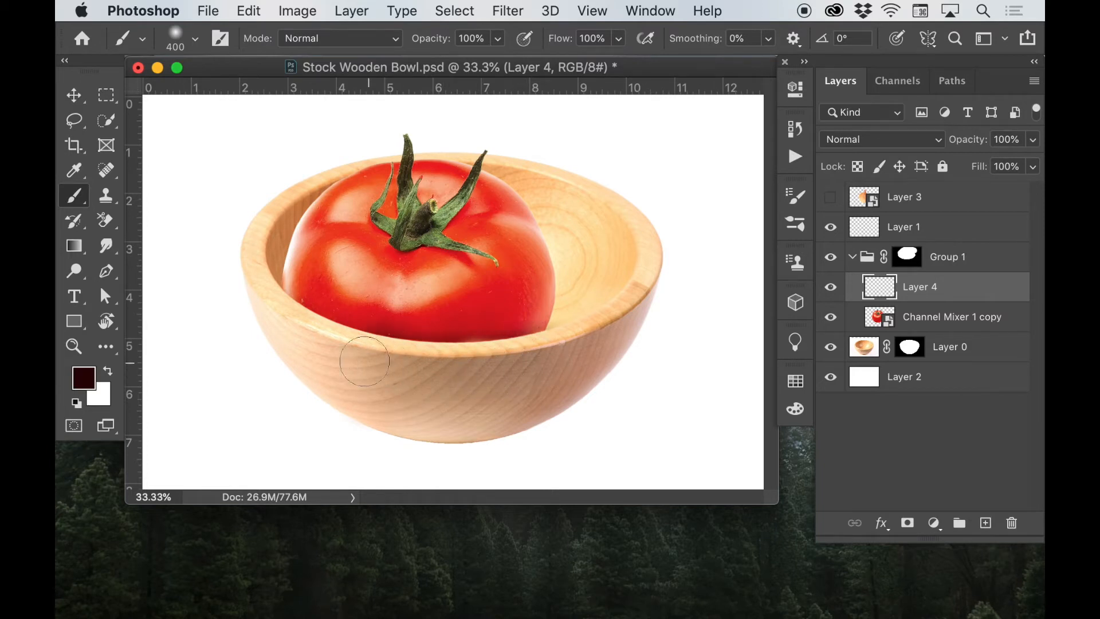
# - Paint a dark red shadow along the tomato's lower edge on Layer 4 and clip the layer to Channel Mixer 1 copy
pyautogui.moveTo(299, 341); pyautogui.dragTo(399, 370)
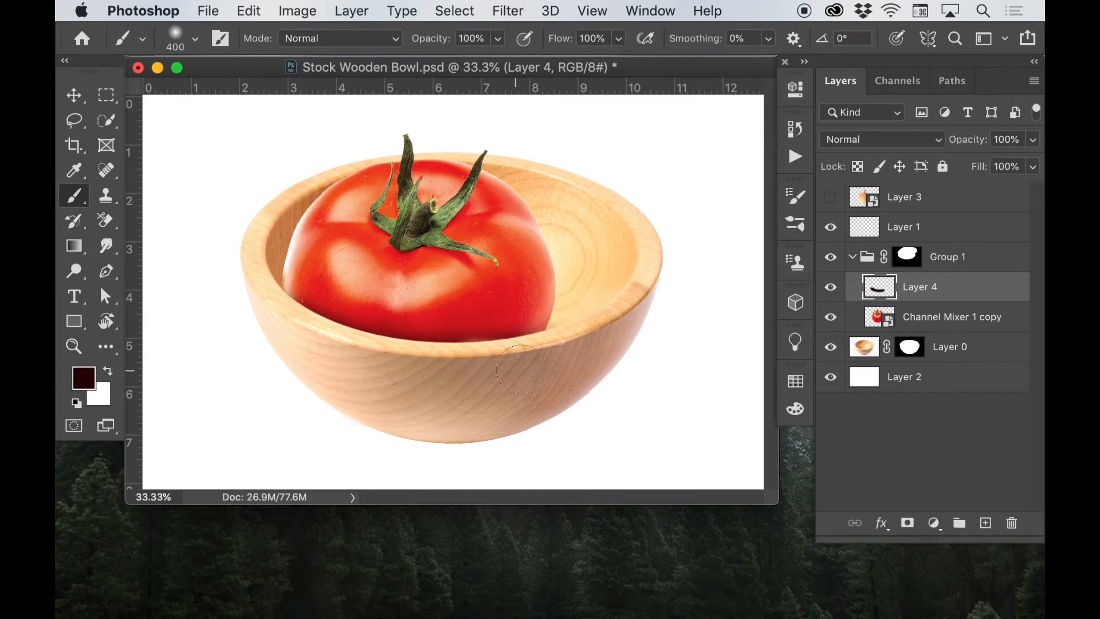
pyautogui.moveTo(574, 358); pyautogui.dragTo(595, 355)
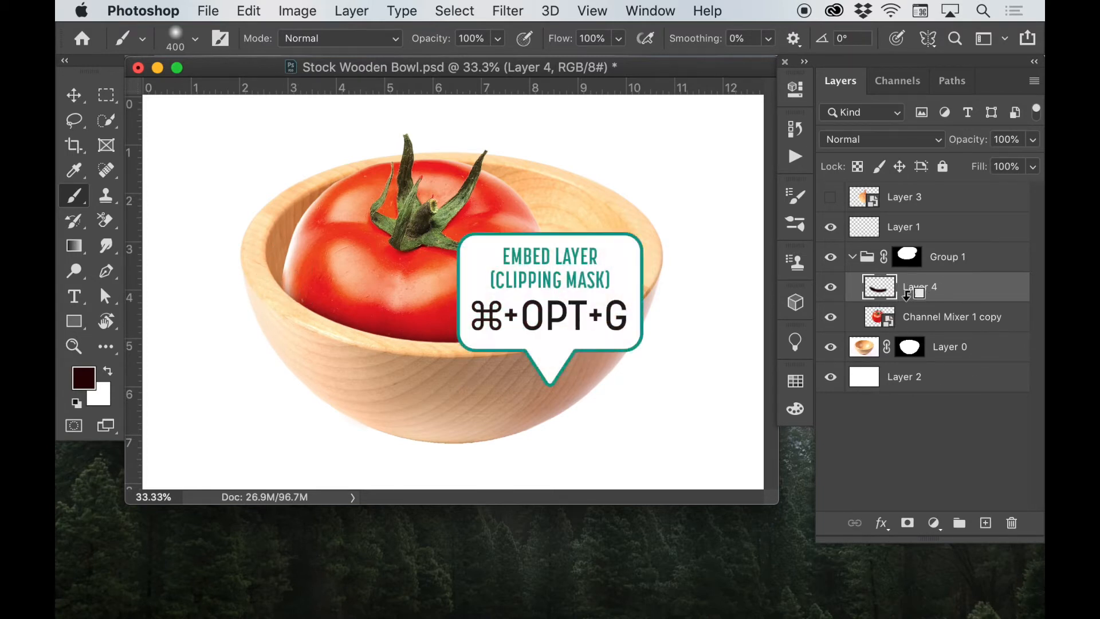
pyautogui.keyDown('alt'); pyautogui.click(905, 294); pyautogui.keyUp('alt')
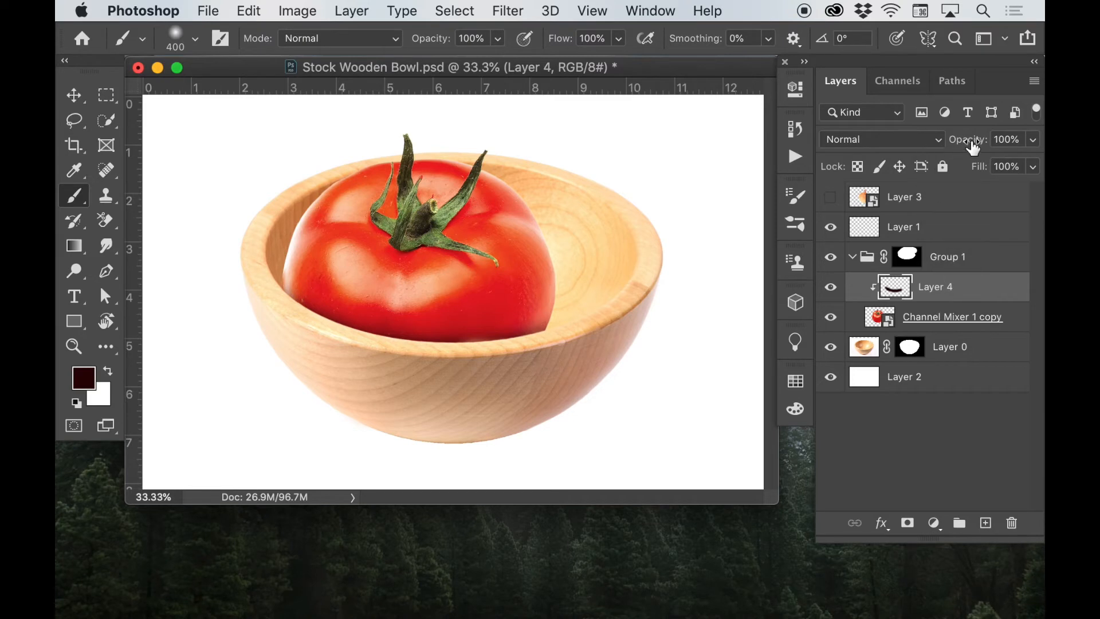
# - Lower Layer 4's opacity to 48%, compare the image without it, and set its blend mode to Multiply
pyautogui.moveTo(968, 140); pyautogui.dragTo(923, 143)
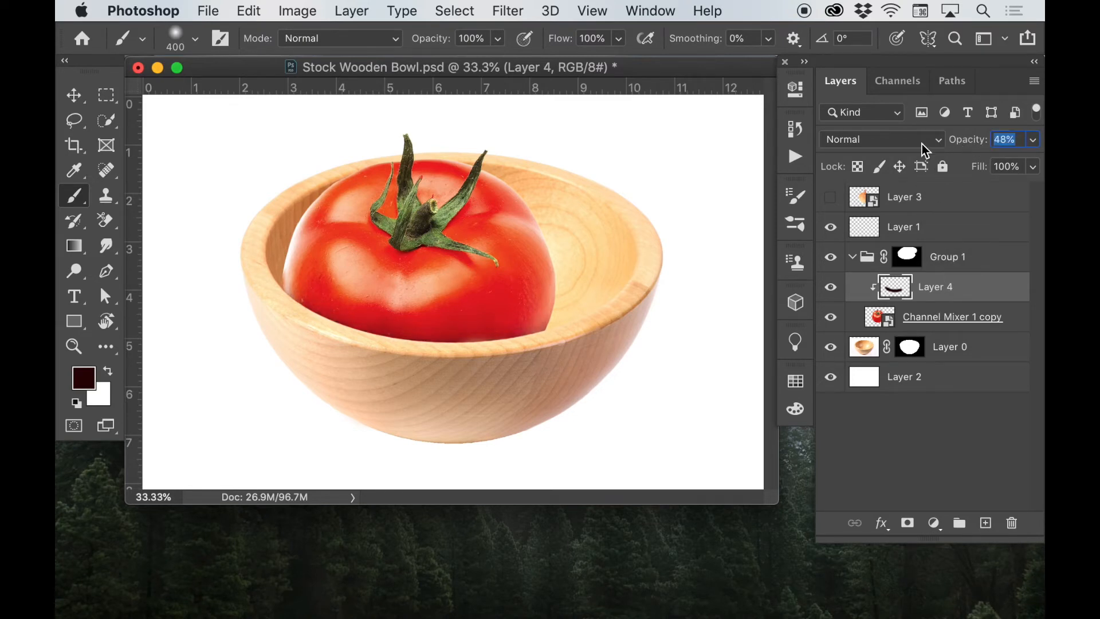
pyautogui.click(831, 287)
pyautogui.click(831, 287)
pyautogui.click(853, 140)
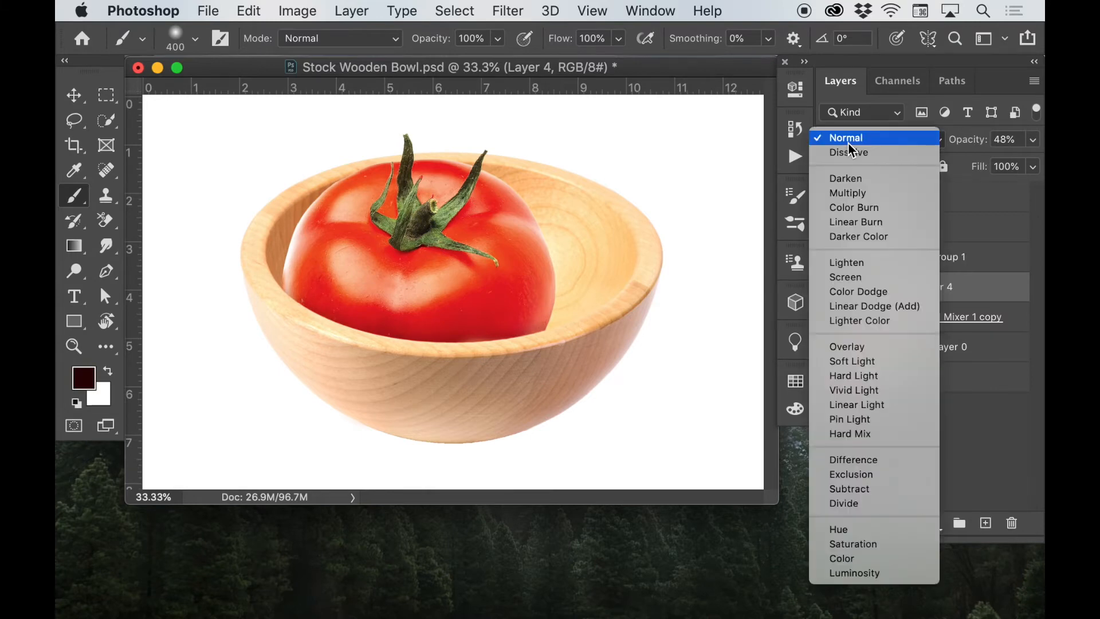
pyautogui.click(856, 193)
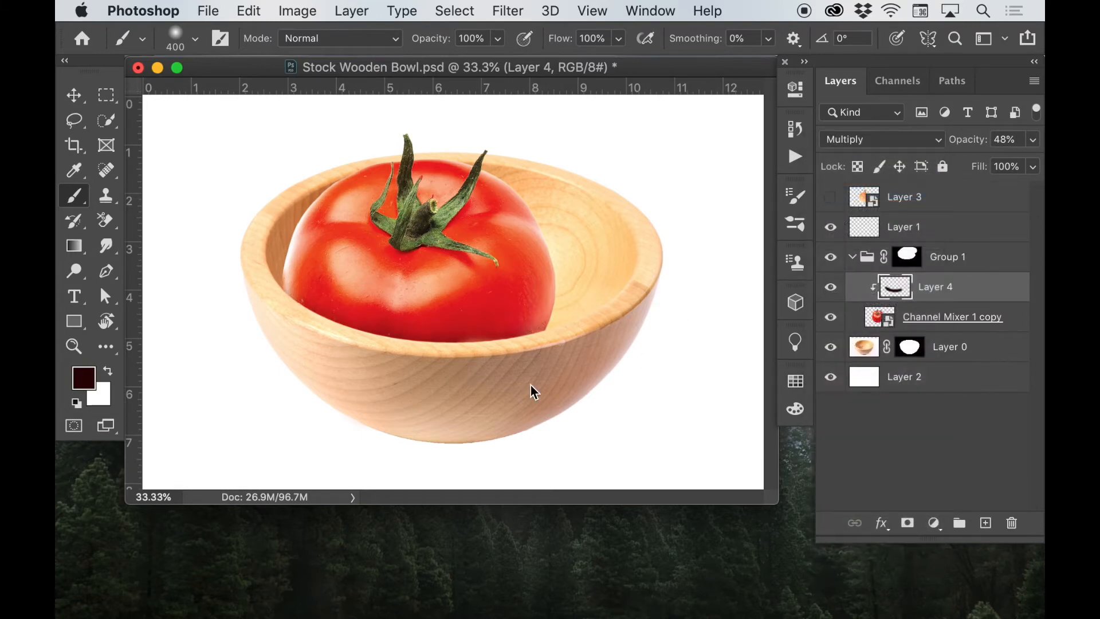
pyautogui.click(871, 143)
pyautogui.click(858, 165)
# - Add a new layer beneath Channel Mixer 1 copy inside Group 1 and paint soft dark shadows beside both sides of the tomato
pyautogui.click(933, 322)
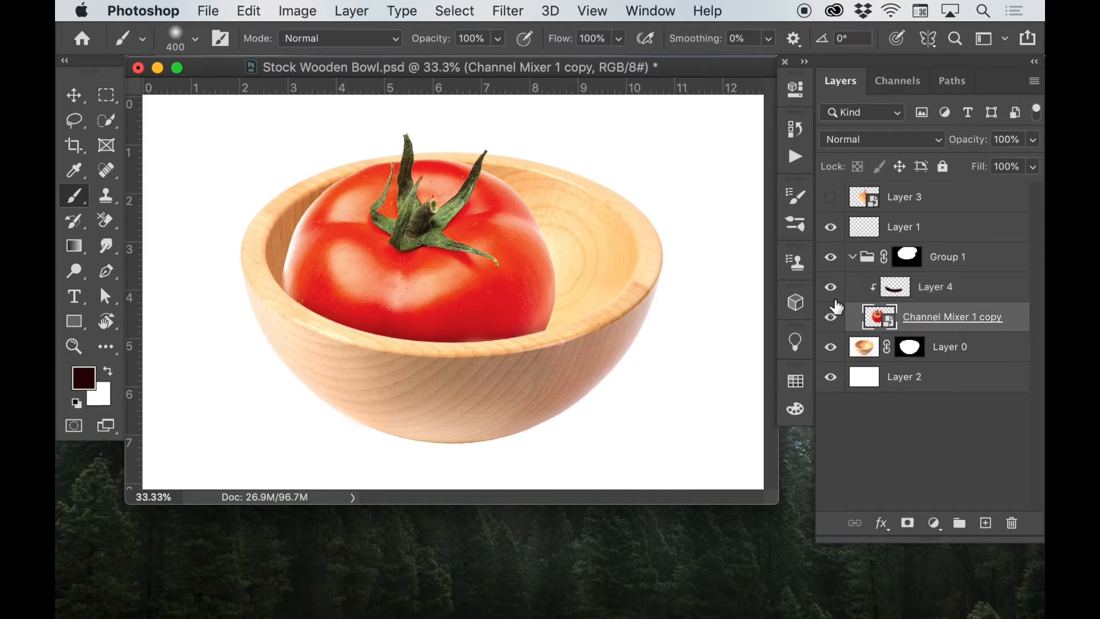
pyautogui.click(831, 259)
pyautogui.click(830, 259)
pyautogui.keyDown('super'); pyautogui.click(986, 524); pyautogui.keyUp('super')
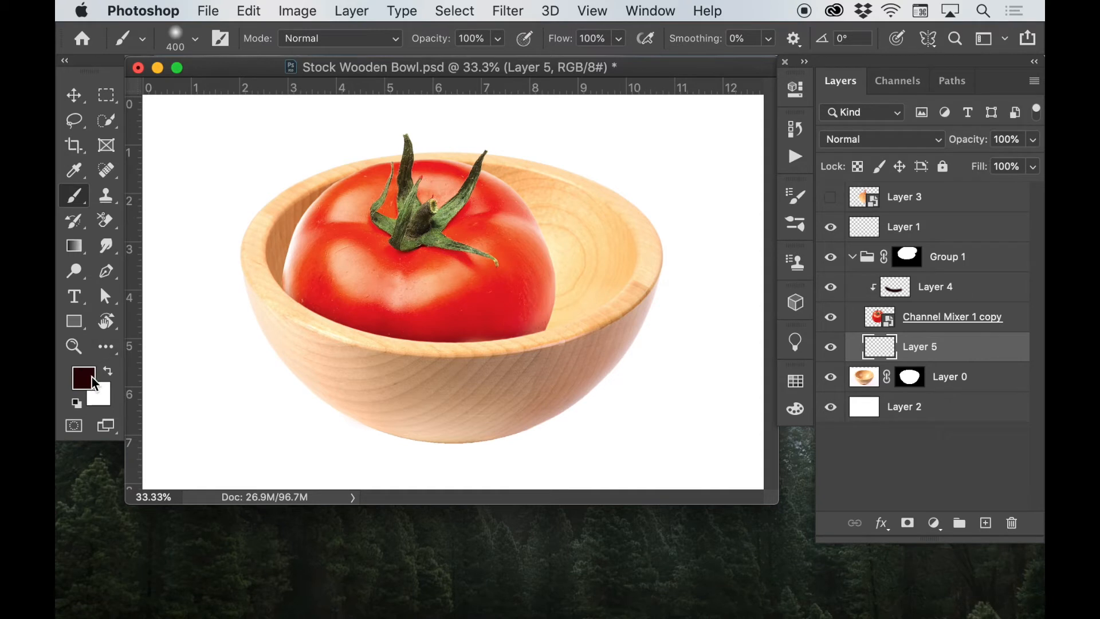
pyautogui.moveTo(540, 315)
pyautogui.mouseDown()
pyautogui.moveTo(519, 312)
pyautogui.moveTo(521, 265)
pyautogui.mouseUp()
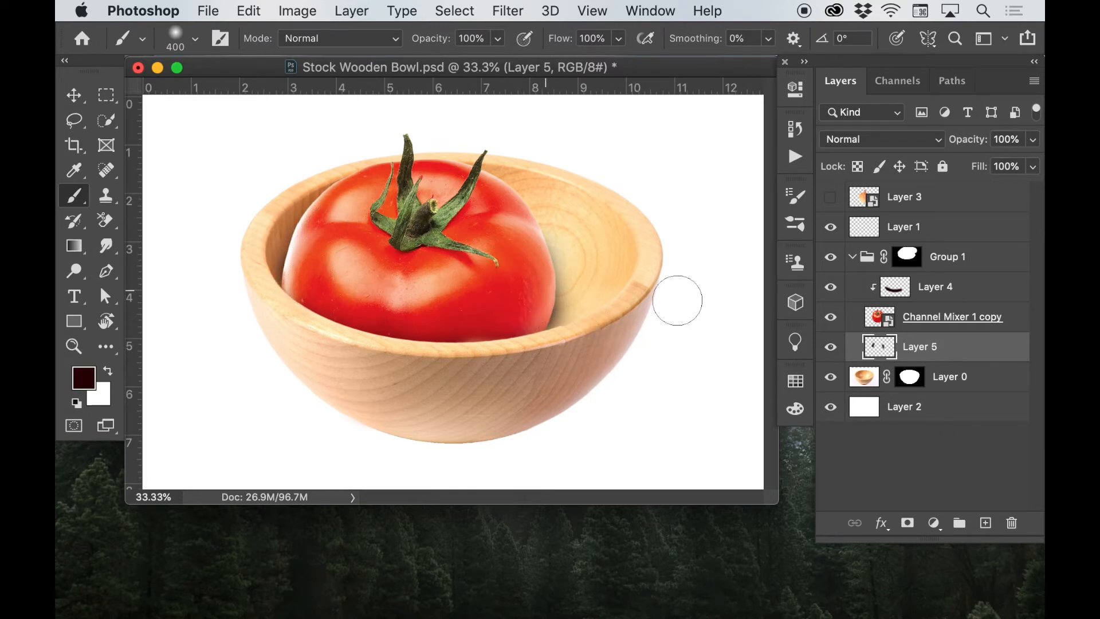
# - Set Layer 5's blend mode to Linear Burn and its opacity to 88%, and compare the bowl with Group 1 hidden and shown
pyautogui.click(858, 140)
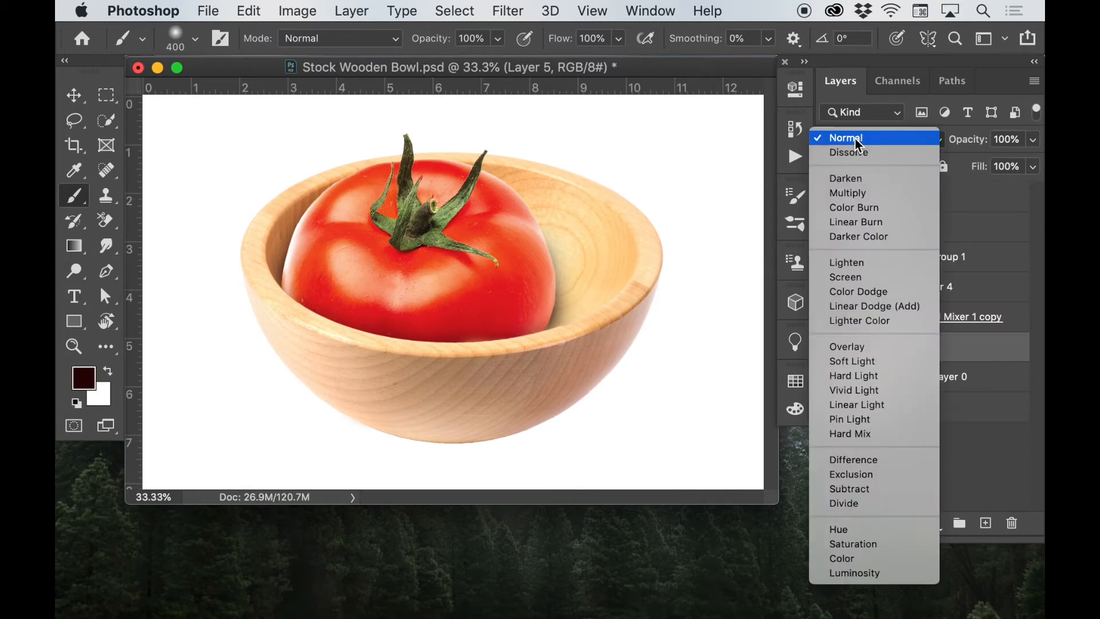
pyautogui.click(851, 222)
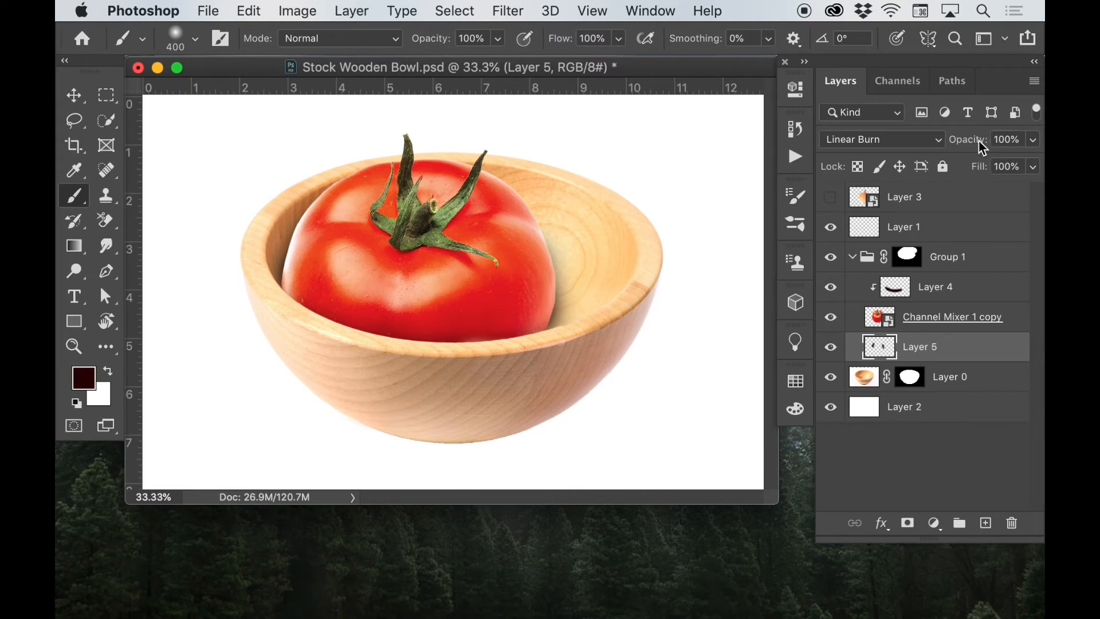
pyautogui.moveTo(966, 142)
pyautogui.mouseDown()
pyautogui.moveTo(997, 143)
pyautogui.moveTo(970, 147)
pyautogui.mouseUp()
pyautogui.moveTo(977, 147)
pyautogui.mouseDown()
pyautogui.moveTo(966, 144)
pyautogui.moveTo(985, 142)
pyautogui.mouseUp()
pyautogui.moveTo(979, 146)
pyautogui.mouseDown()
pyautogui.moveTo(933, 140)
pyautogui.moveTo(978, 145)
pyautogui.mouseUp()
pyautogui.click(829, 257)
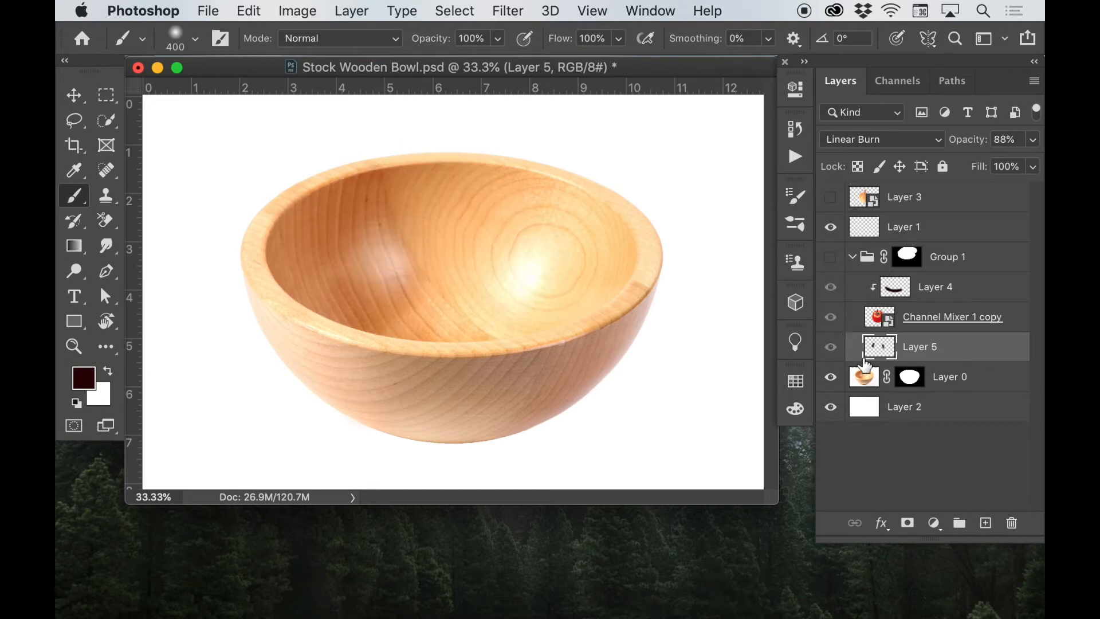
pyautogui.click(830, 257)
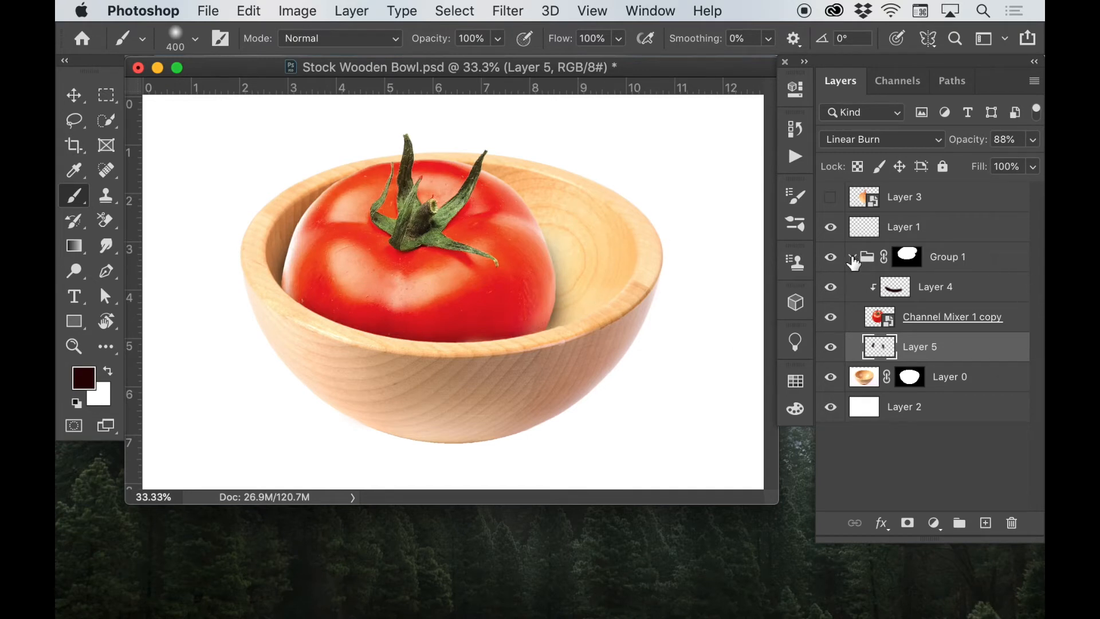
# - Collapse Group 1 and add a new layer directly above it
pyautogui.click(852, 257)
pyautogui.click(915, 256)
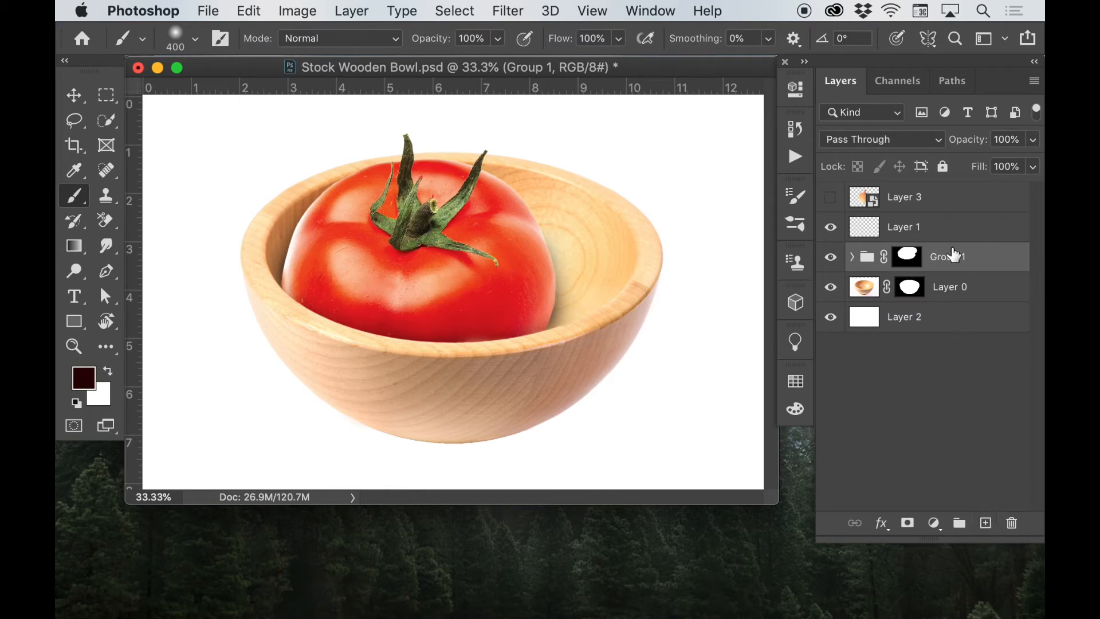
pyautogui.click(986, 525)
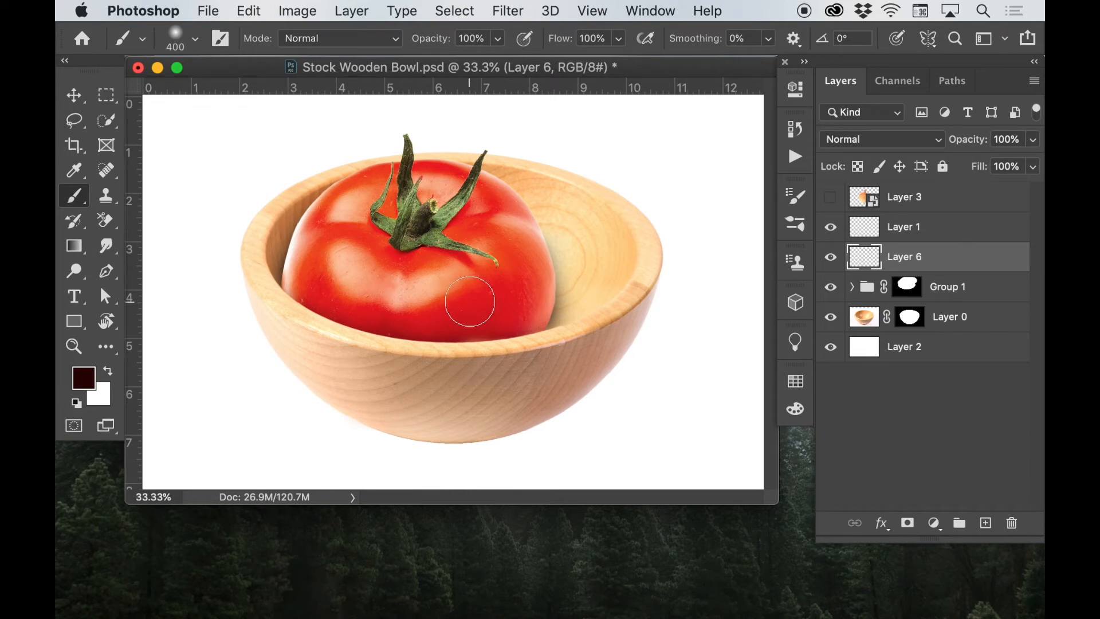
# - Enlarge the soft brush to 1300 px and stamp a single dark red dab over the tomato's lower part on Layer 6
pyautogui.press(']')
pyautogui.press(']')
pyautogui.press(']')
pyautogui.press(']')
pyautogui.press(']')
pyautogui.press(']')
pyautogui.press(']')
pyautogui.press(']')
pyautogui.press(']')
pyautogui.click(462, 296)
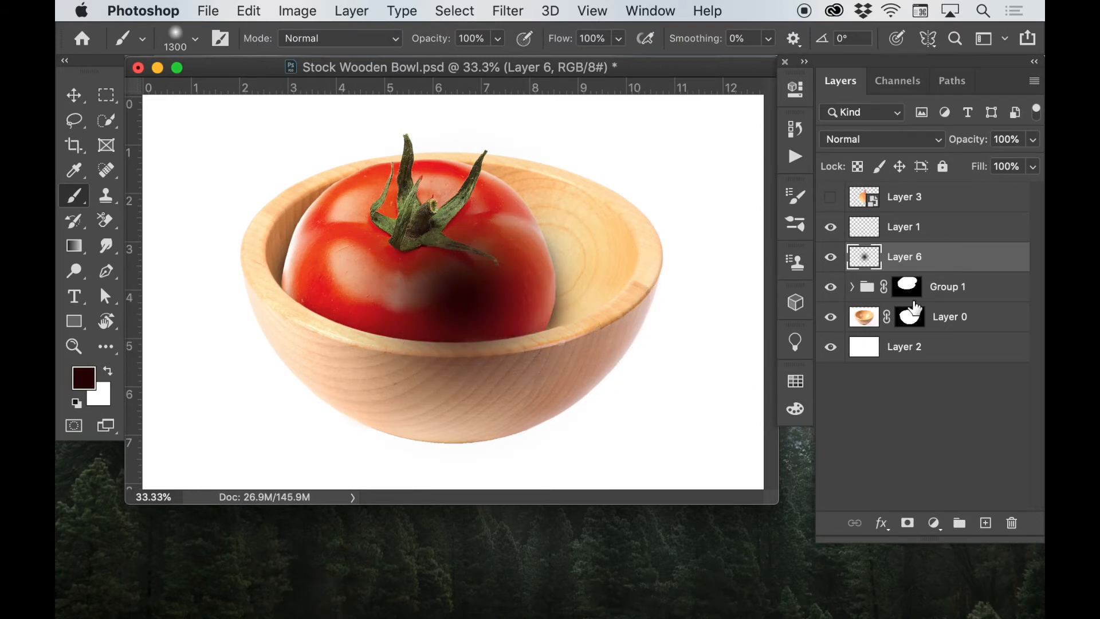
# - Hide Group 1 and Layer 0 to examine the dab on its own, and show both again
pyautogui.click(831, 286)
pyautogui.click(830, 317)
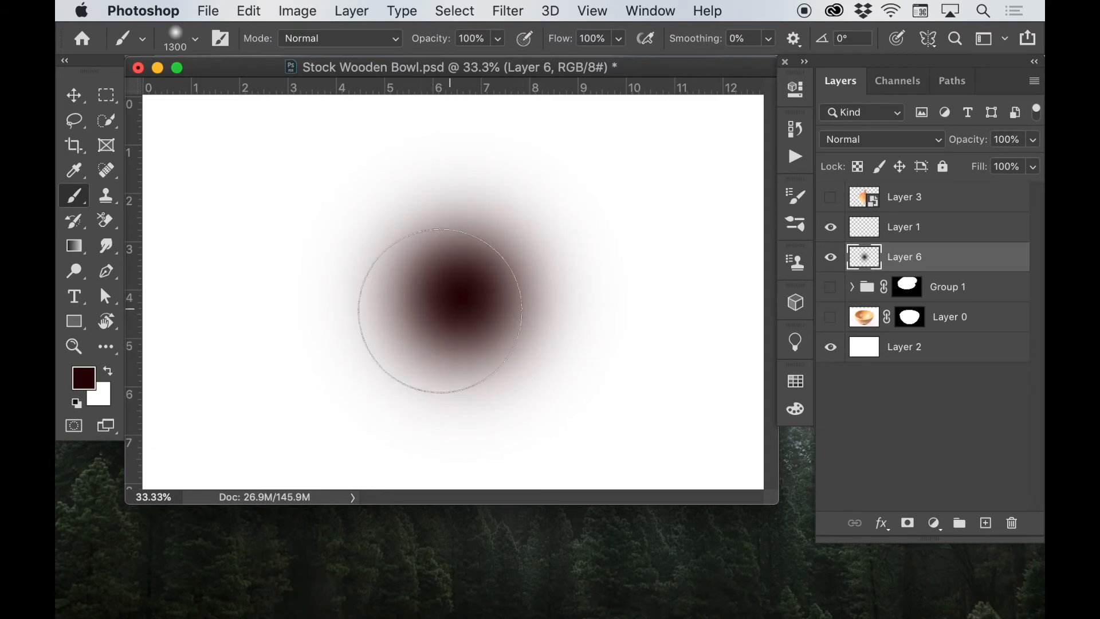
pyautogui.click(830, 286)
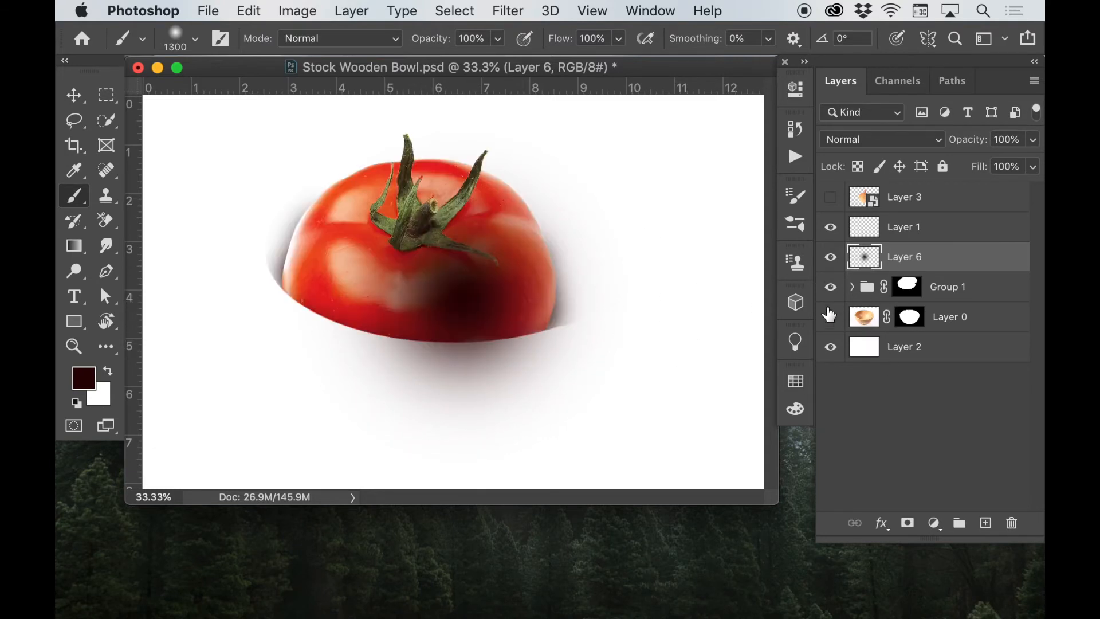
pyautogui.click(831, 316)
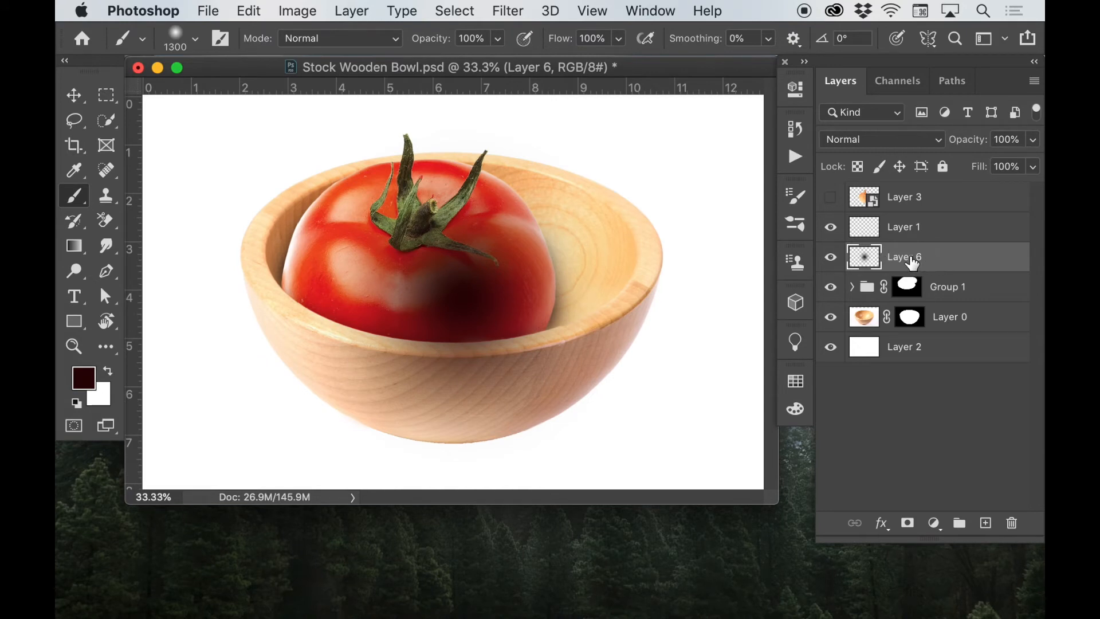
# - Reorder Layer 6 to sit between Layer 0 and Layer 2, and move the dab down beneath the bowl
pyautogui.moveTo(913, 261); pyautogui.dragTo(907, 339)
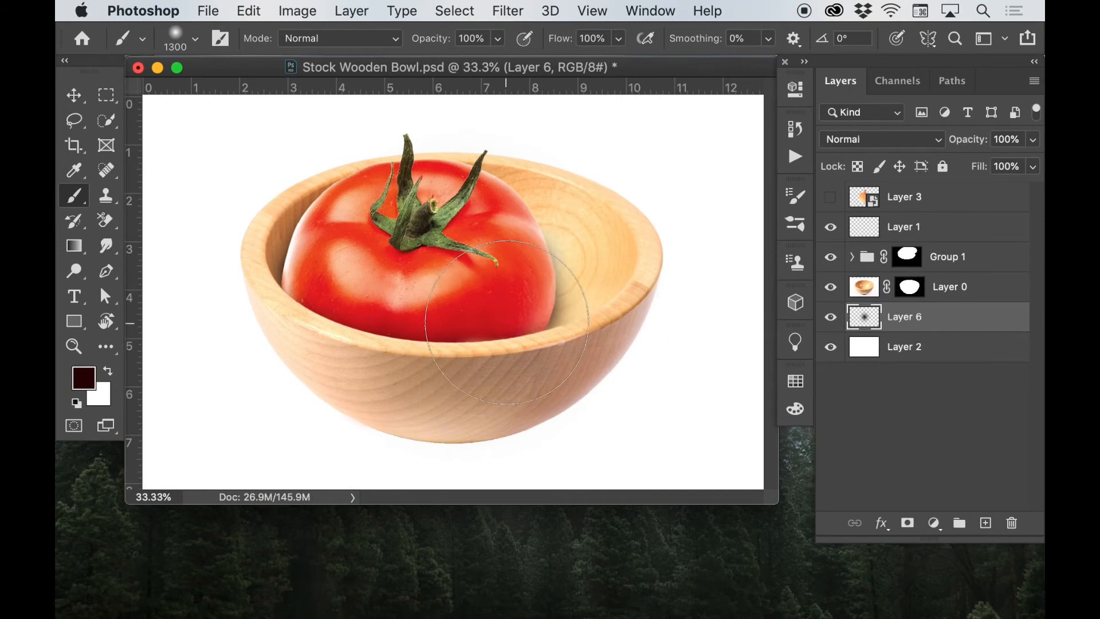
pyautogui.press('v')
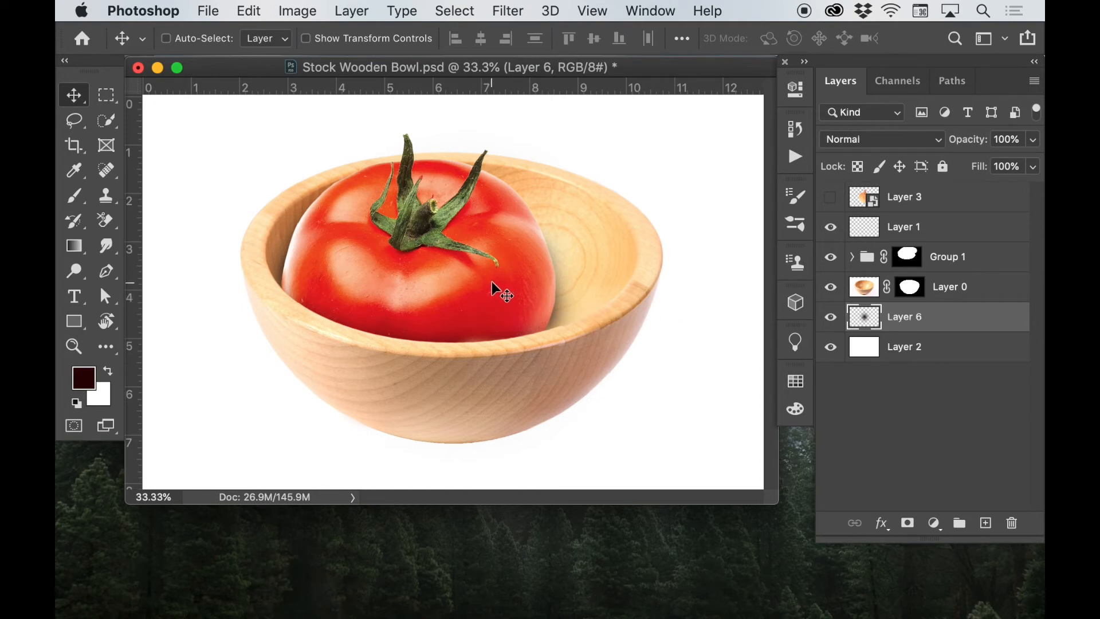
pyautogui.moveTo(491, 285); pyautogui.dragTo(491, 362)
# - Free-transform the dark dab on Layer 6, squashing its height to about 39% and moving it clear of the bowl to check its shape
pyautogui.press('super+t')
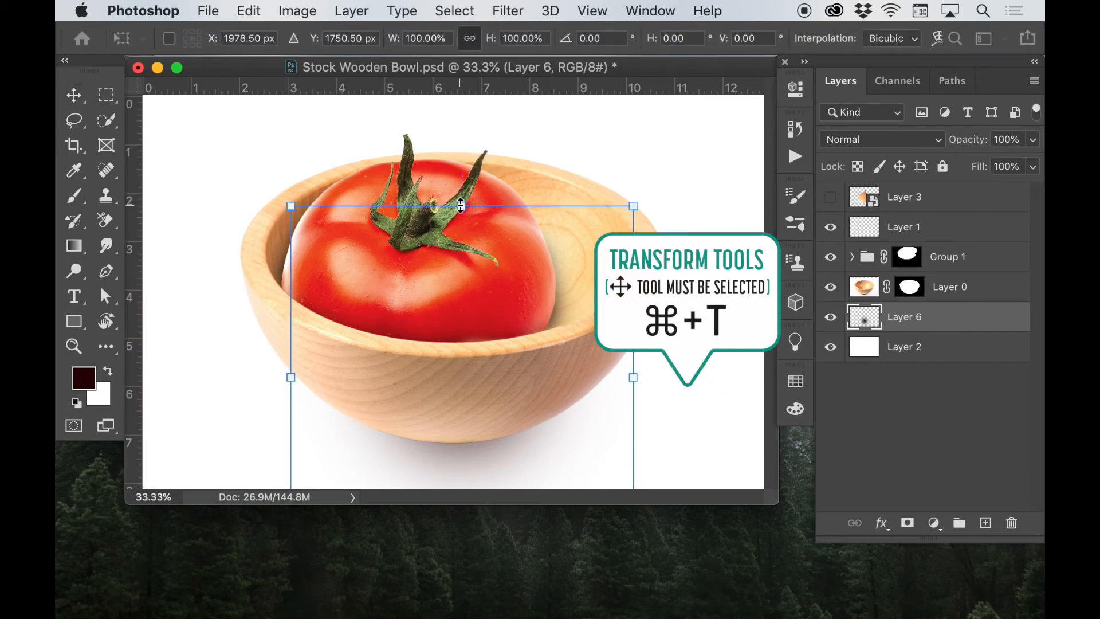
pyautogui.moveTo(462, 212); pyautogui.dragTo(461, 281)
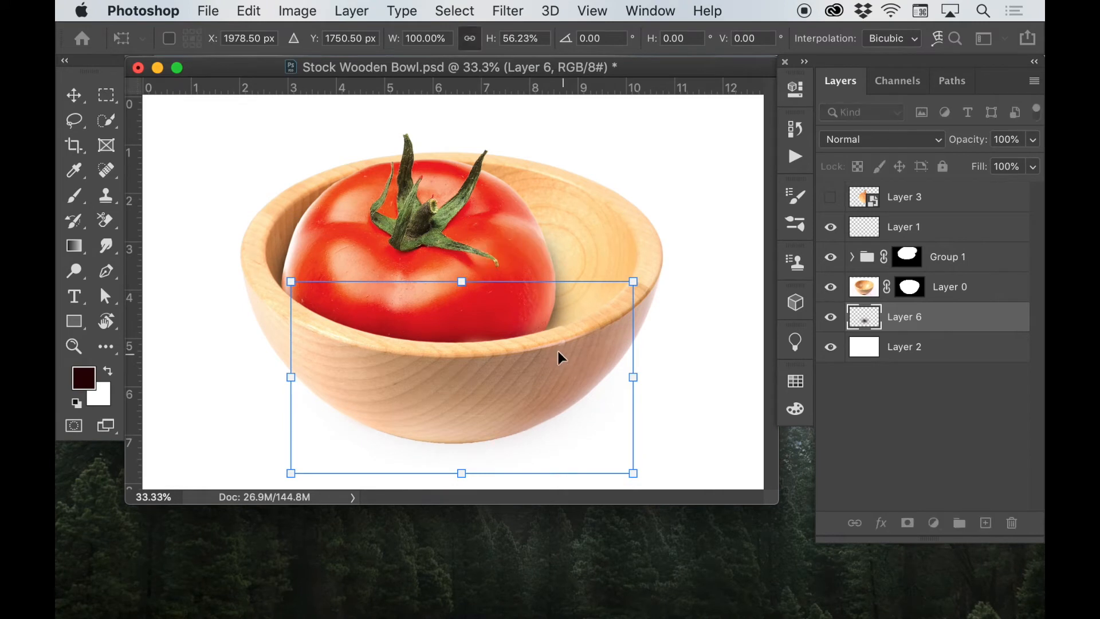
pyautogui.moveTo(523, 340); pyautogui.dragTo(520, 357)
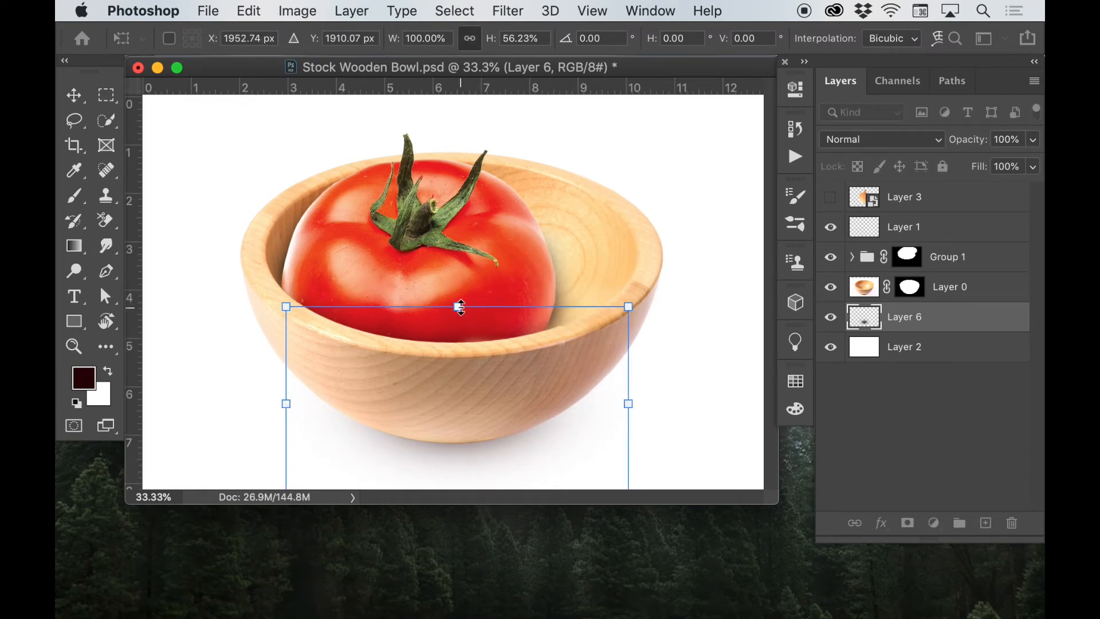
pyautogui.moveTo(459, 308); pyautogui.dragTo(458, 352)
pyautogui.moveTo(473, 456); pyautogui.dragTo(667, 227)
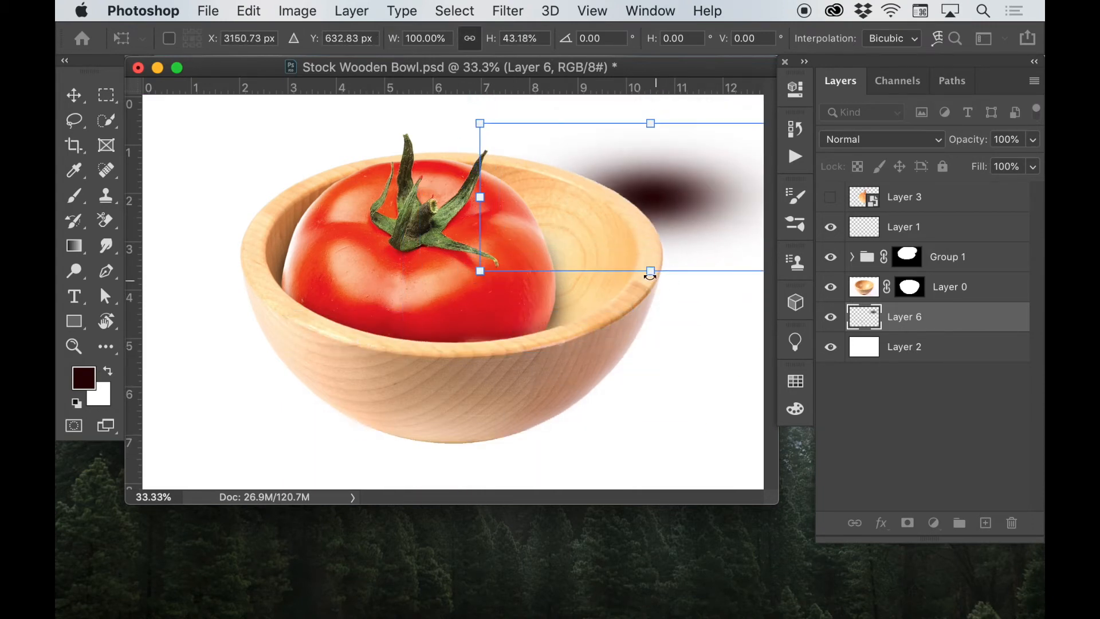
pyautogui.moveTo(653, 267); pyautogui.dragTo(654, 252)
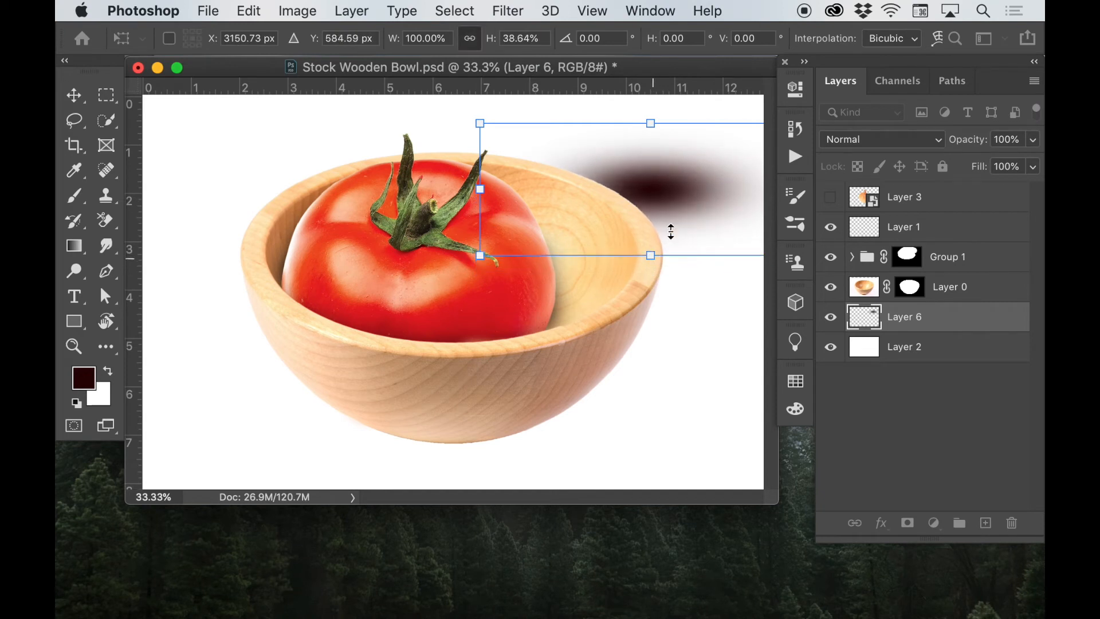
# - Place the dab beneath the bowl as a shadow, flatten it to about 30% height, widen it to about 117%, and apply the transform
pyautogui.moveTo(676, 189); pyautogui.dragTo(488, 424)
pyautogui.moveTo(459, 363); pyautogui.dragTo(459, 378)
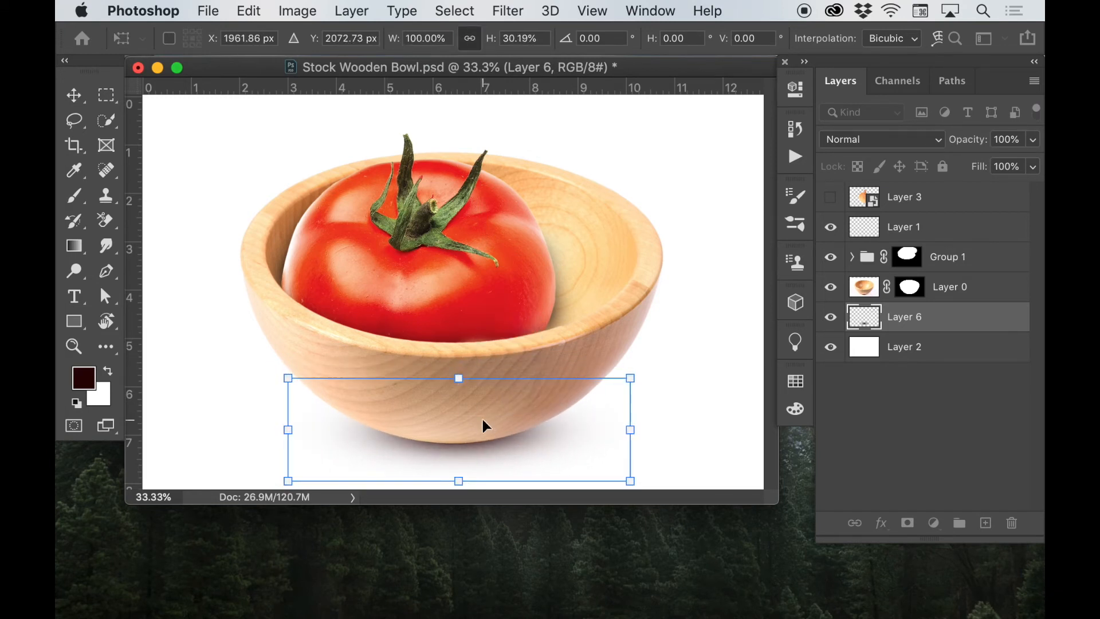
pyautogui.moveTo(482, 422); pyautogui.dragTo(481, 426)
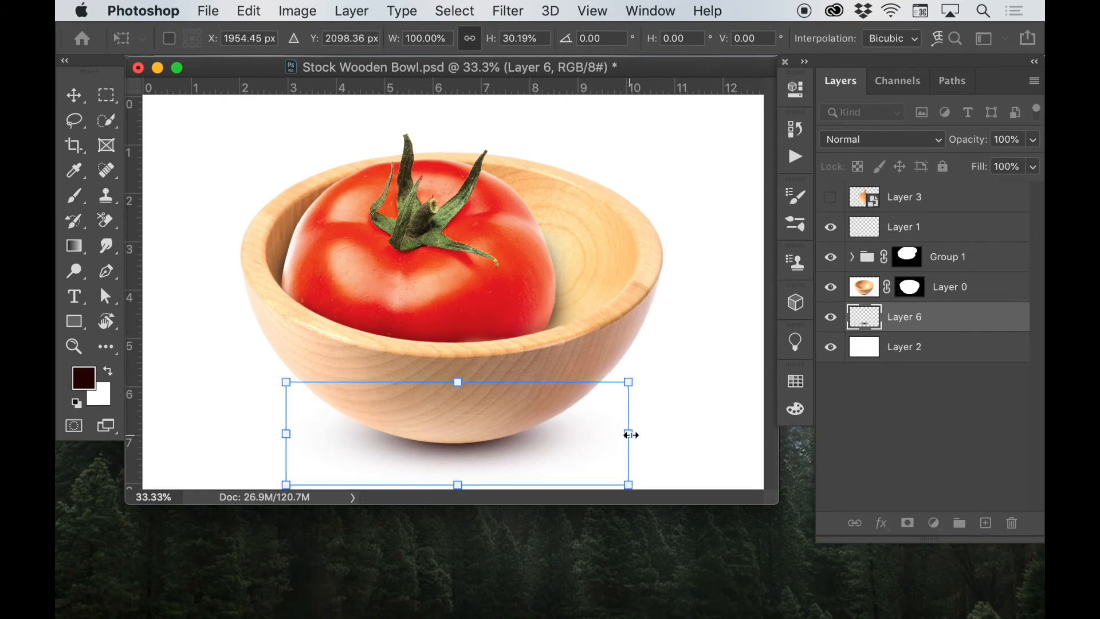
pyautogui.moveTo(630, 435); pyautogui.dragTo(659, 434)
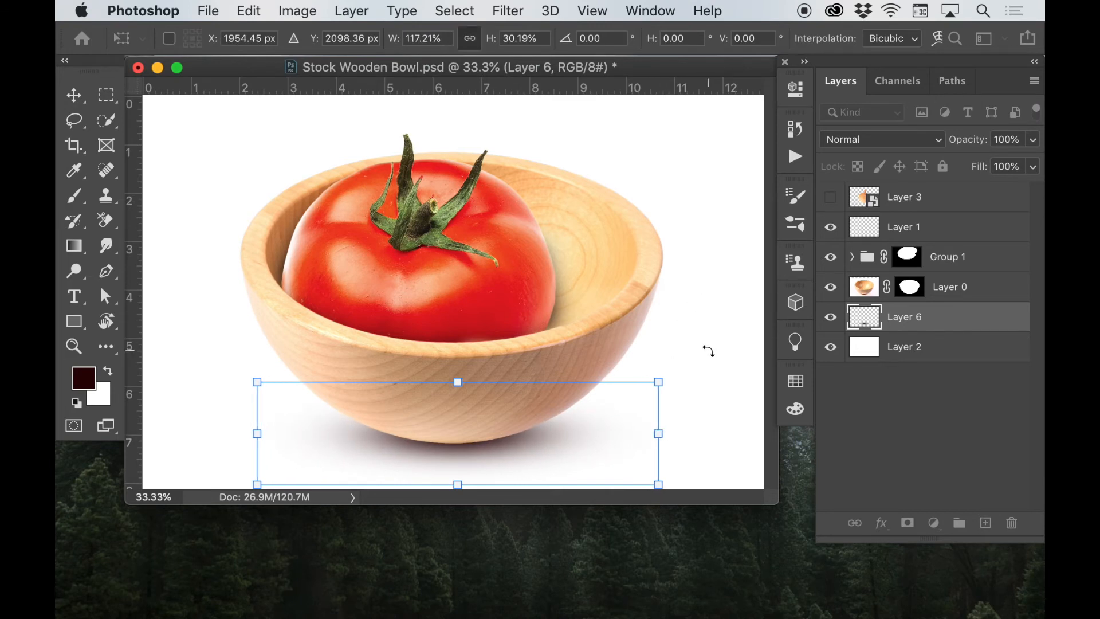
pyautogui.press('Return')
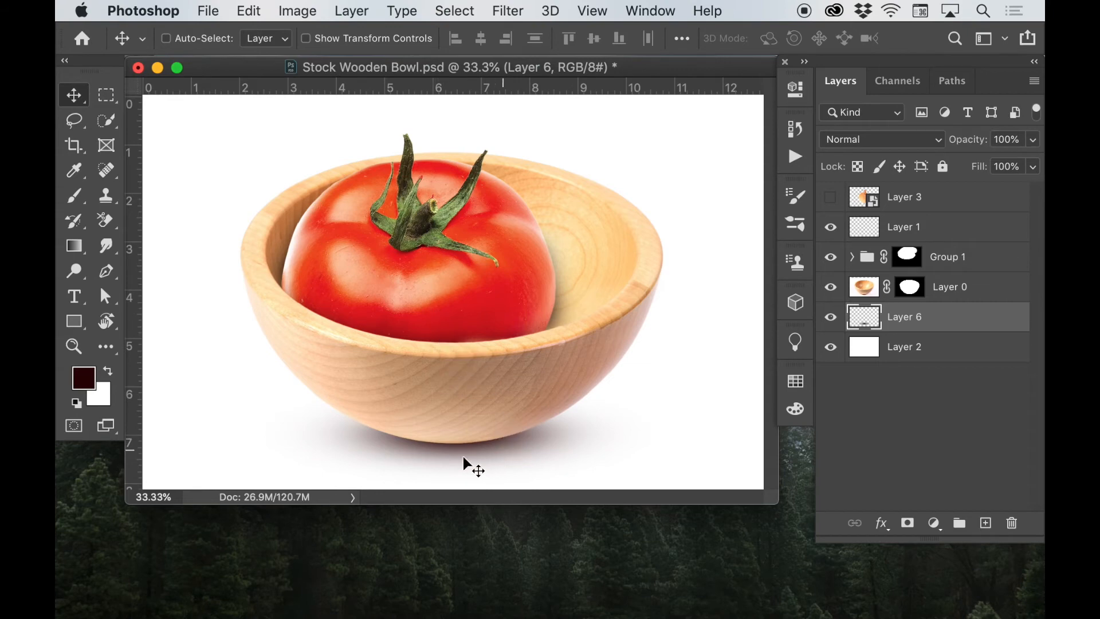
# - Try flattening the shadow on Layer 6 into a thin line and repositioning it just below the bowl, and undo the change
pyautogui.press('super+minus')
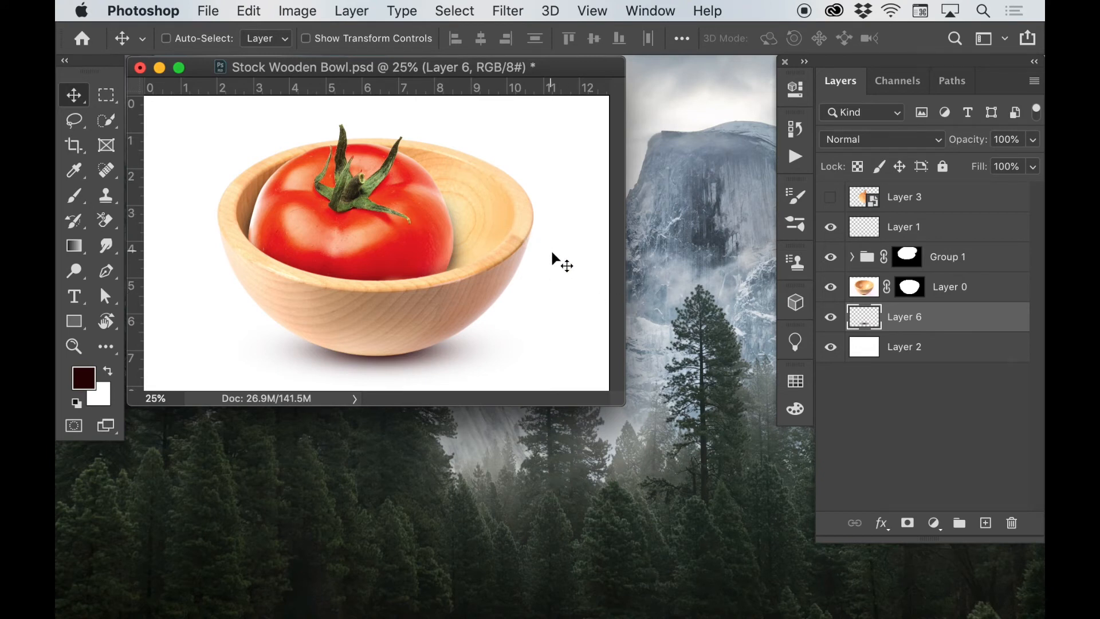
pyautogui.press('super+t')
pyautogui.moveTo(383, 311); pyautogui.dragTo(379, 373)
pyautogui.press('Return')
pyautogui.moveTo(411, 377); pyautogui.dragTo(411, 361)
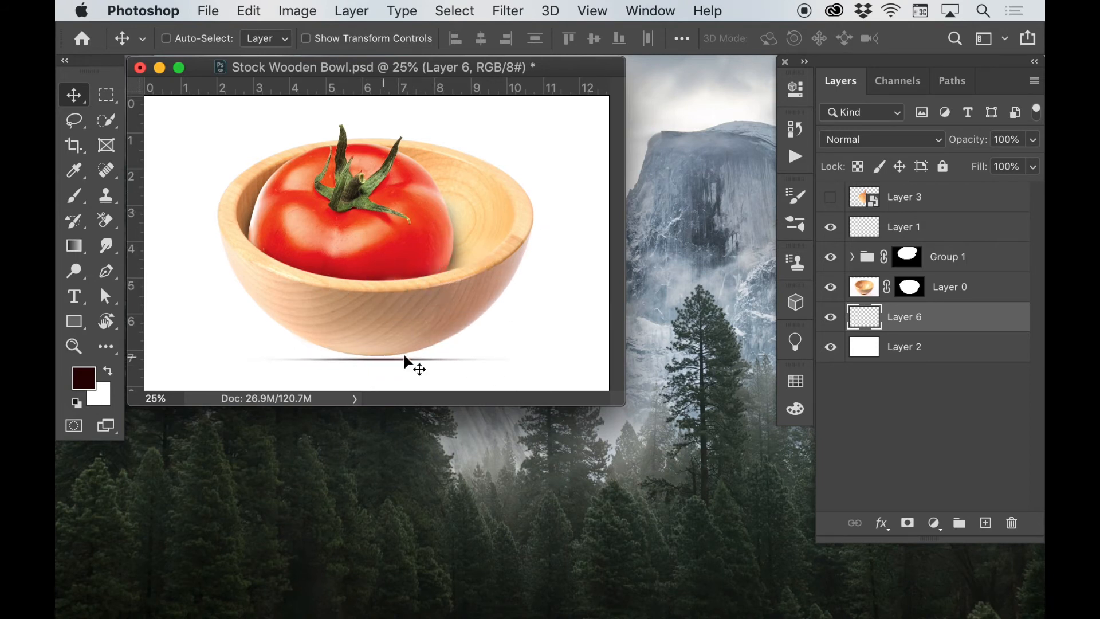
pyautogui.moveTo(411, 360); pyautogui.dragTo(400, 363)
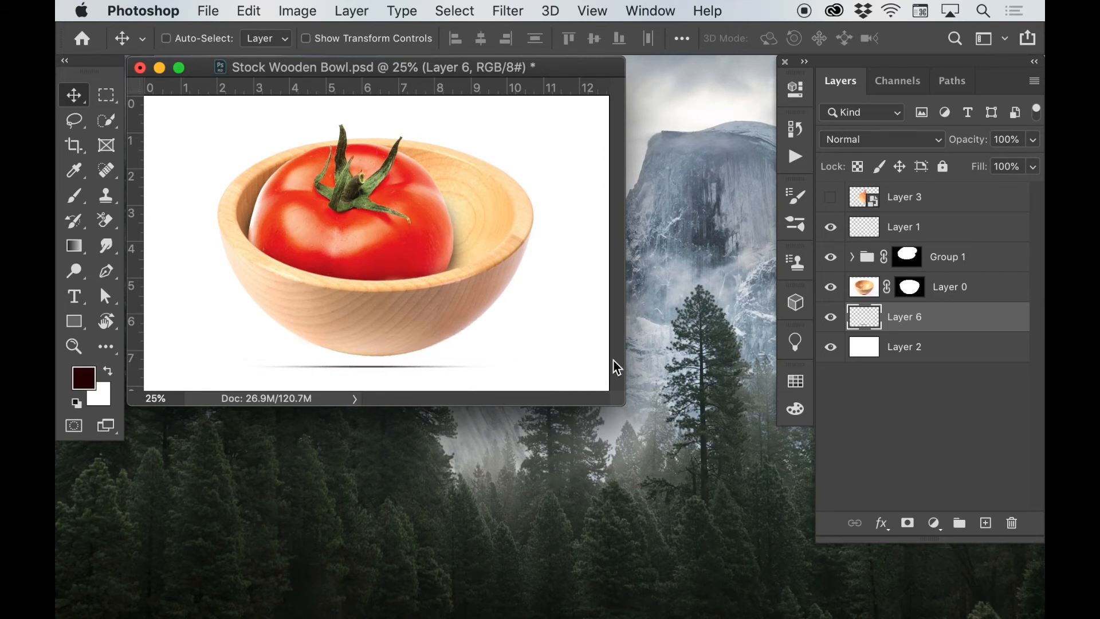
pyautogui.press('super')
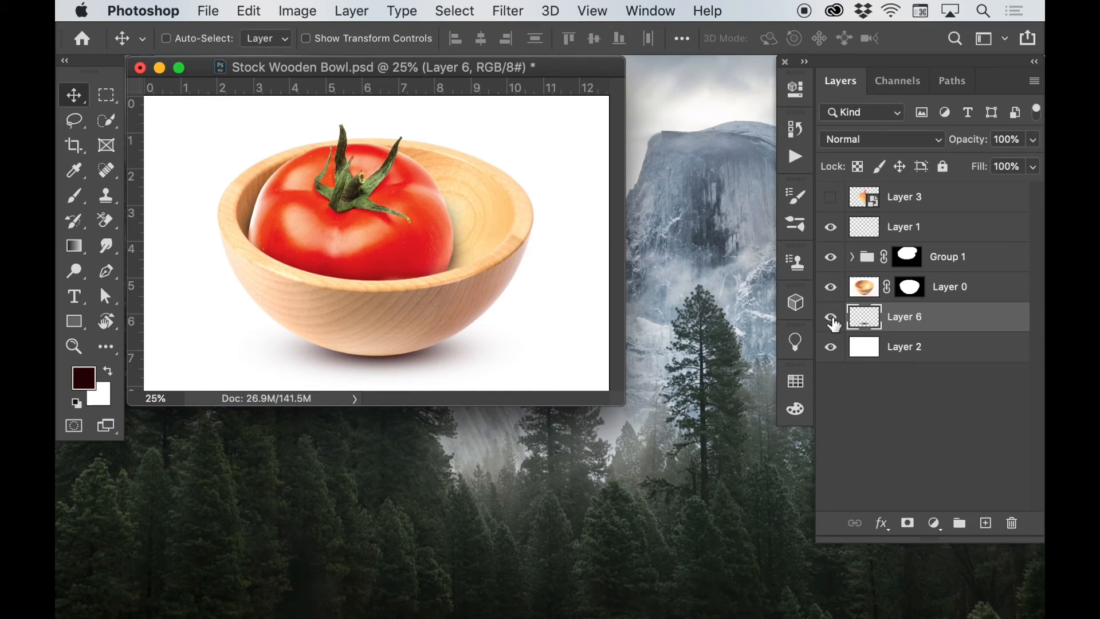
# - Show the onion on Layer 3 and hide Layer 1, Group 1, Layer 0 and Layer 6
pyautogui.click(831, 198)
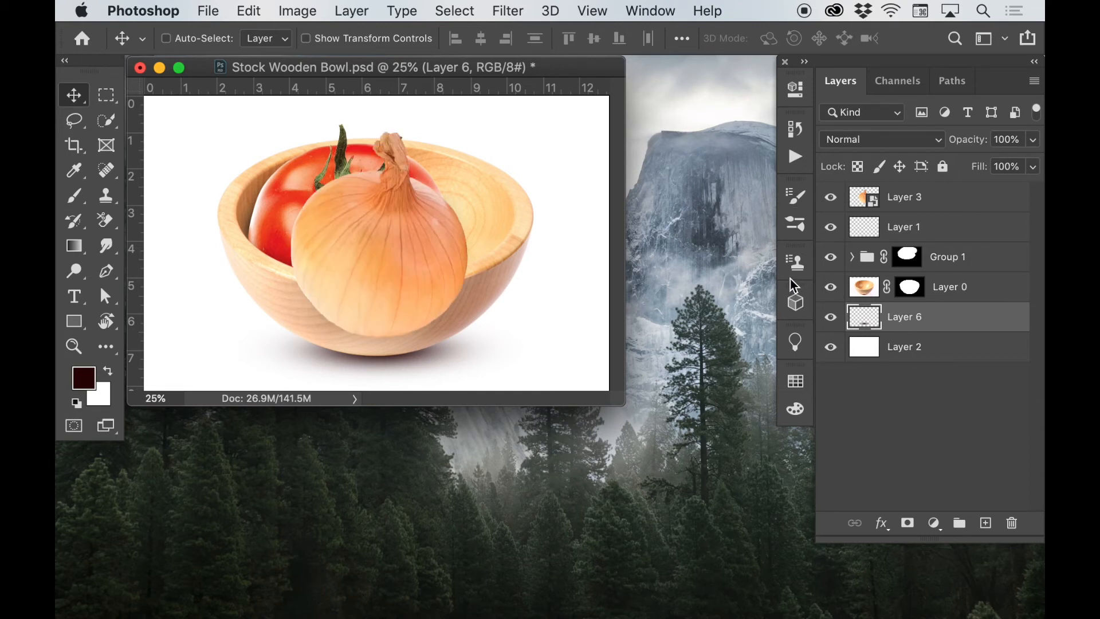
pyautogui.click(831, 228)
pyautogui.moveTo(830, 257); pyautogui.dragTo(832, 318)
pyautogui.press('super+equal')
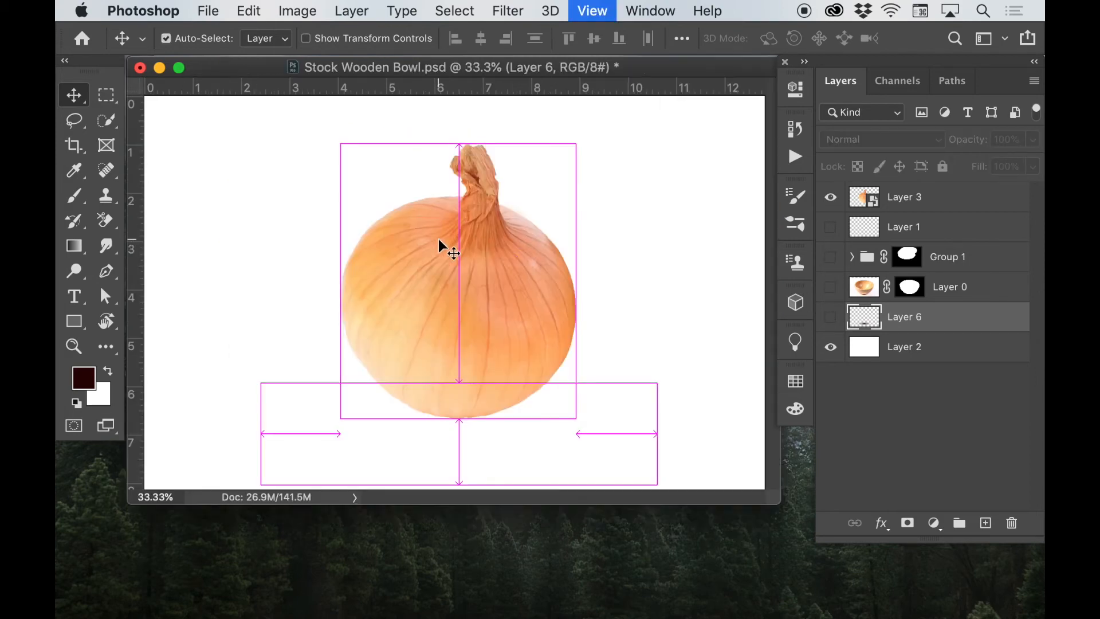
pyautogui.press('super+minus')
# - Add a new layer above Layer 3, clip it to the onion, and set its blend mode to Overlay
pyautogui.click(929, 202)
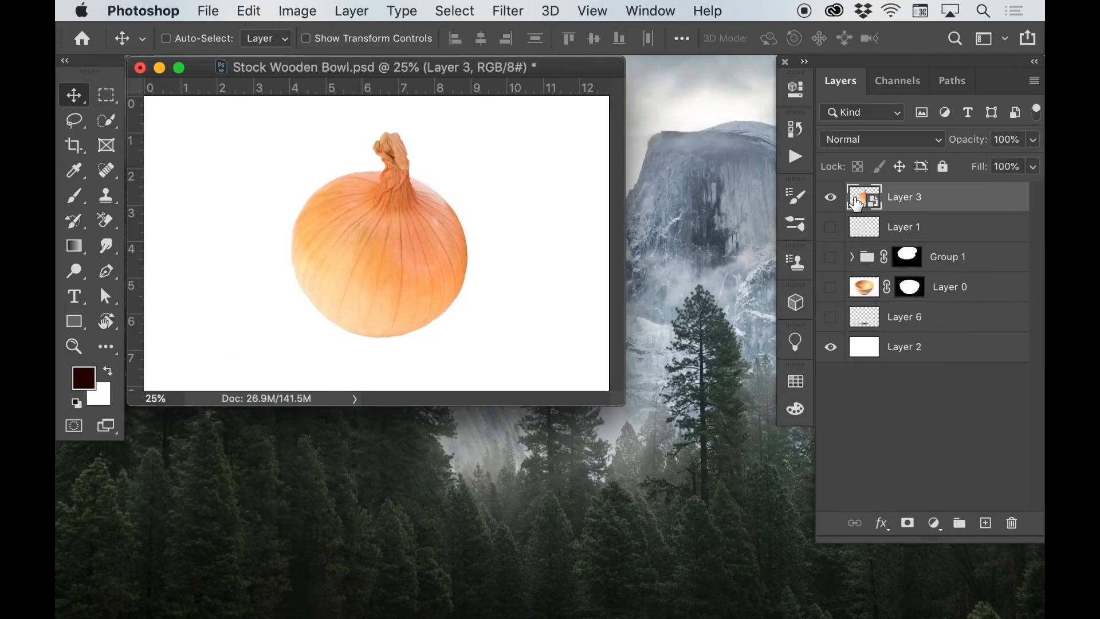
pyautogui.click(994, 522)
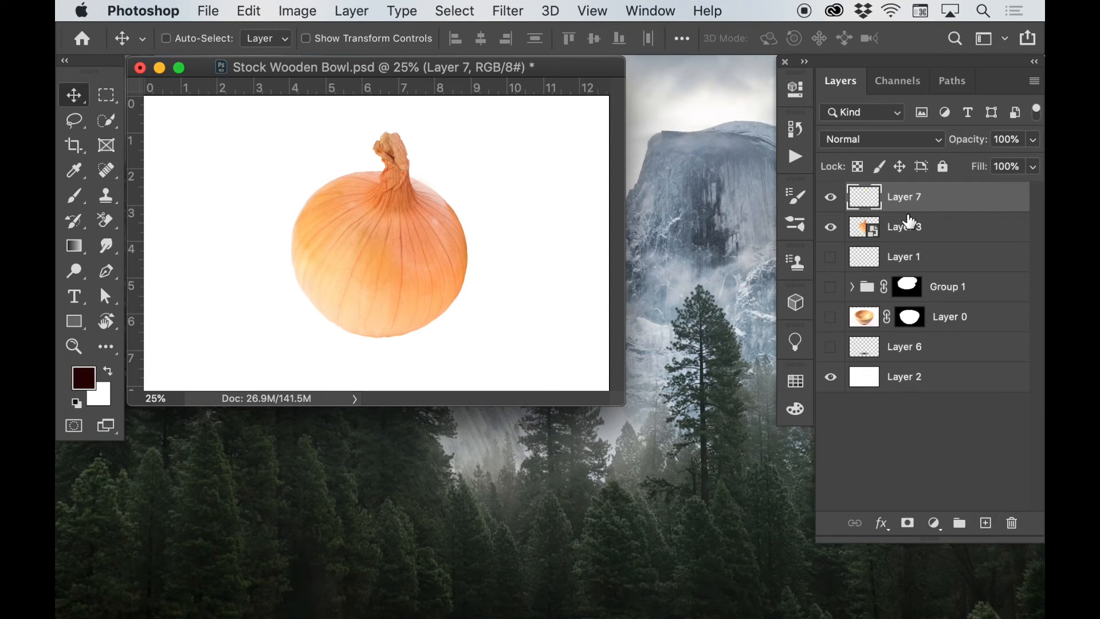
pyautogui.press('super+alt+g')
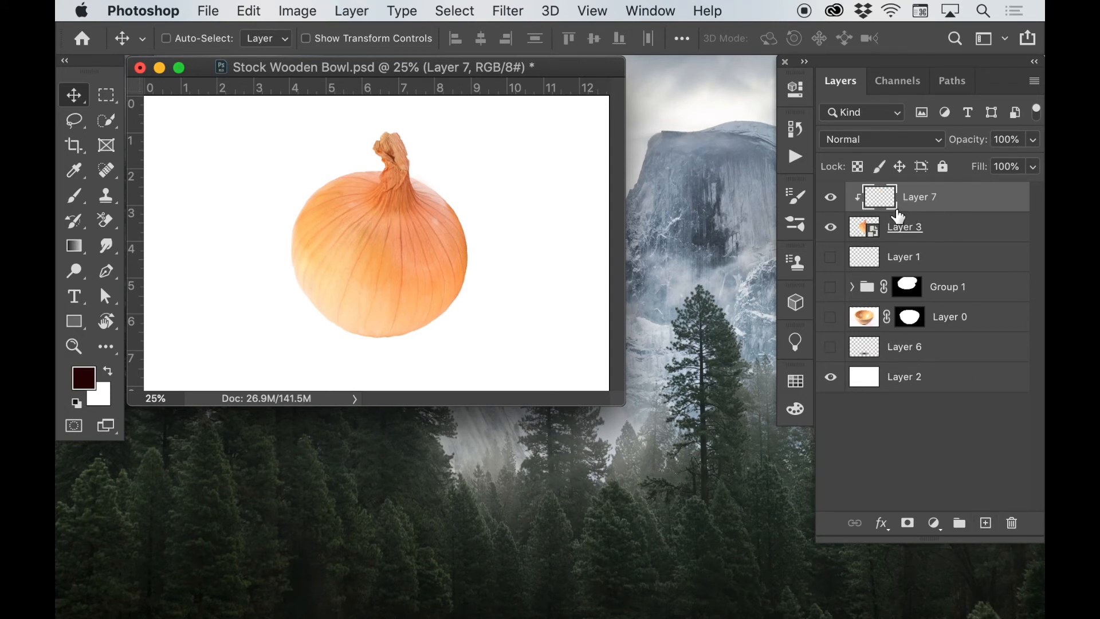
pyautogui.click(859, 141)
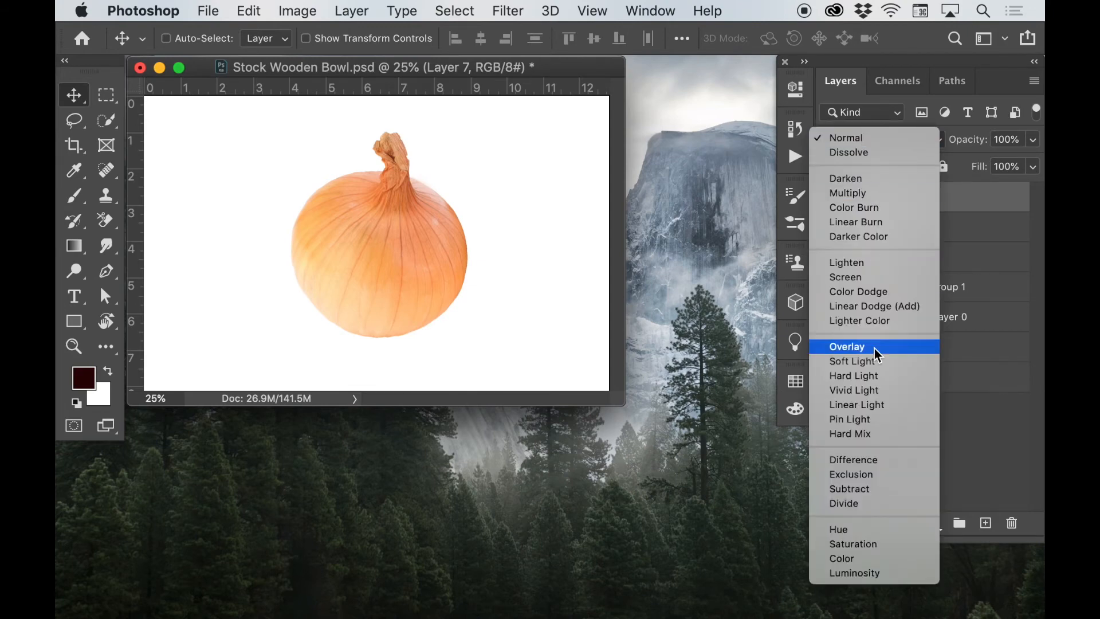
pyautogui.click(851, 346)
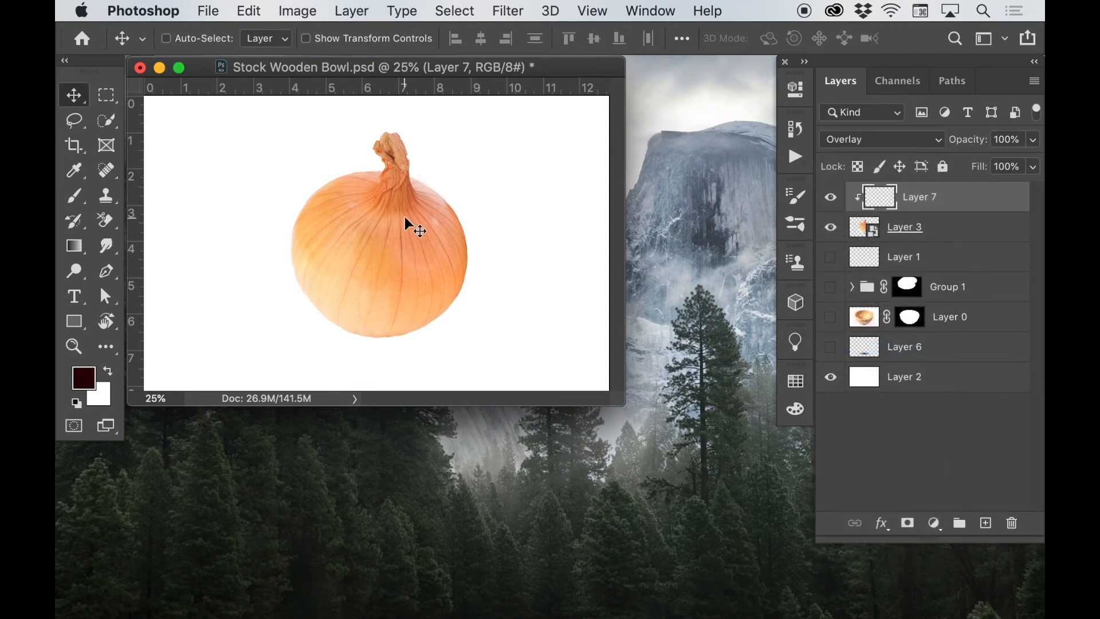
# - Reduce the soft brush to 600 px and set the colors to a white foreground and black background
pyautogui.press('b')
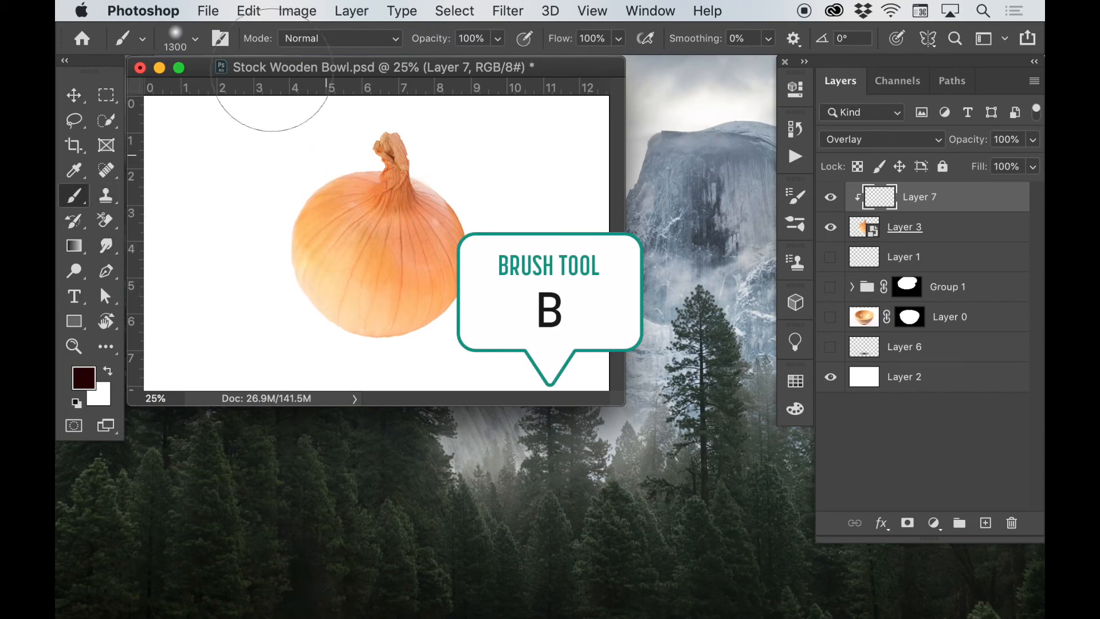
pyautogui.press('[')
pyautogui.press('[')
pyautogui.press('[')
pyautogui.press('[')
pyautogui.press('[')
pyautogui.press('[')
pyautogui.press('[')
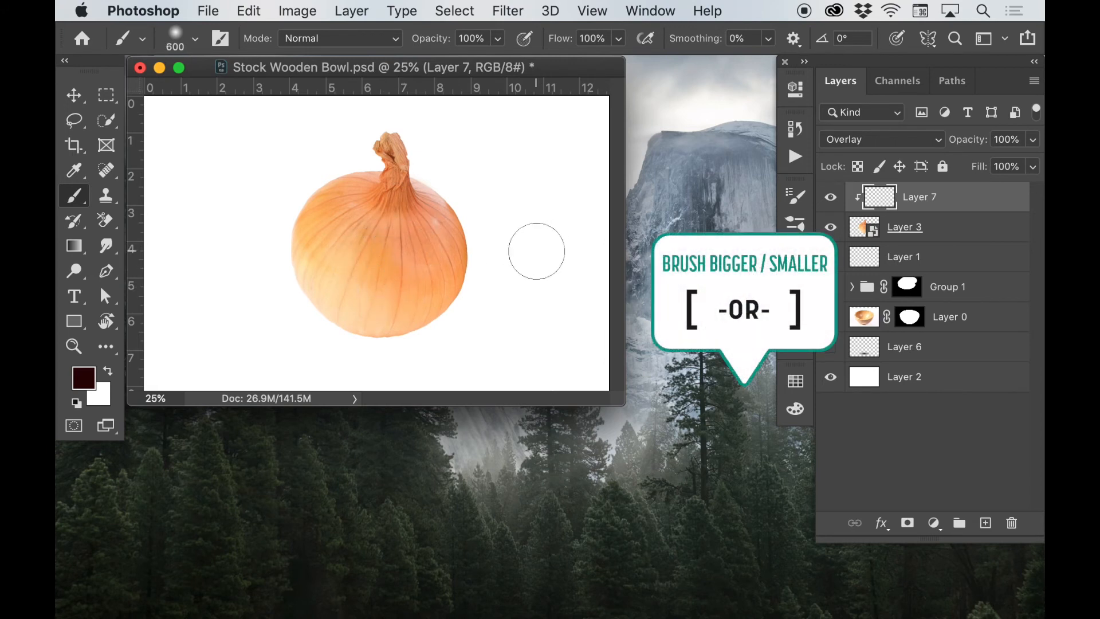
pyautogui.press('d')
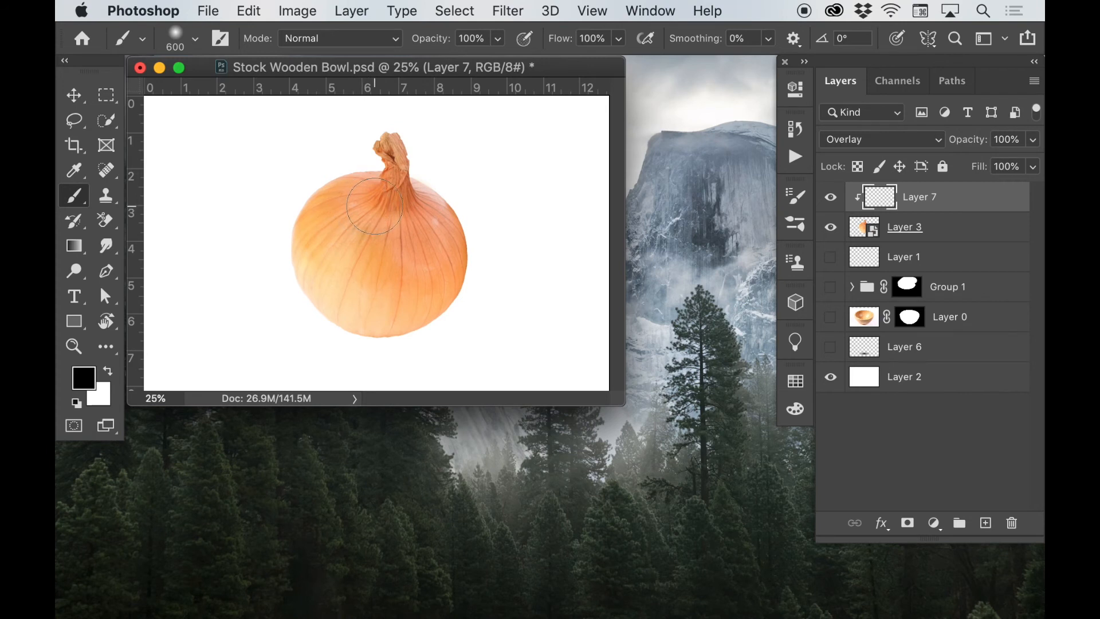
pyautogui.press('x')
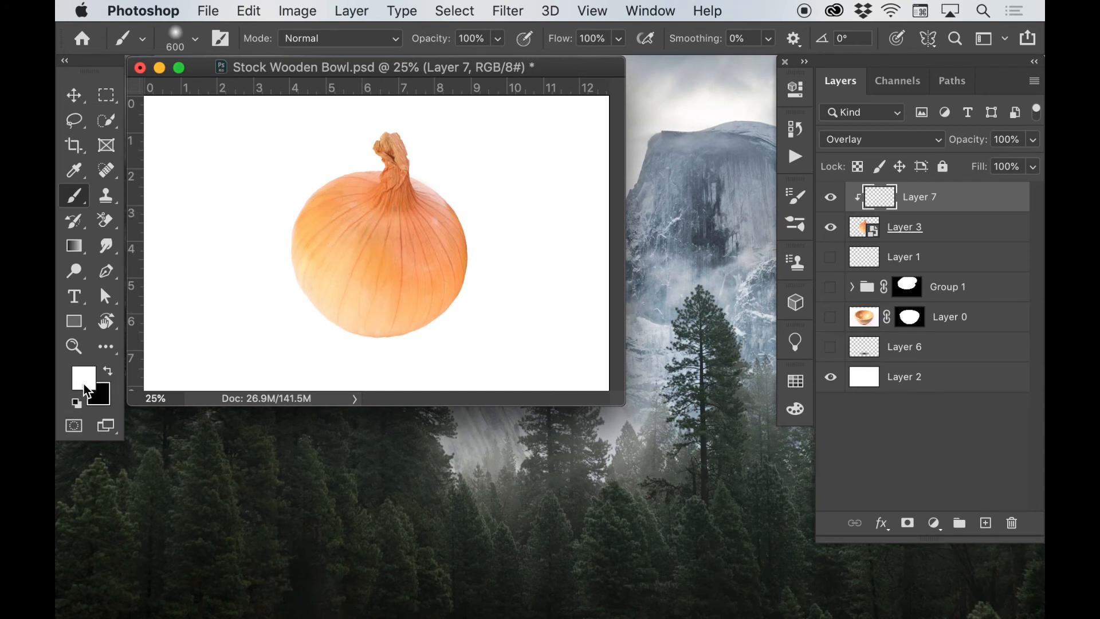
# - Try a white dab at 100% opacity on the onion just beside the stem, and undo it
pyautogui.press('super+alt+g')
pyautogui.click(358, 211)
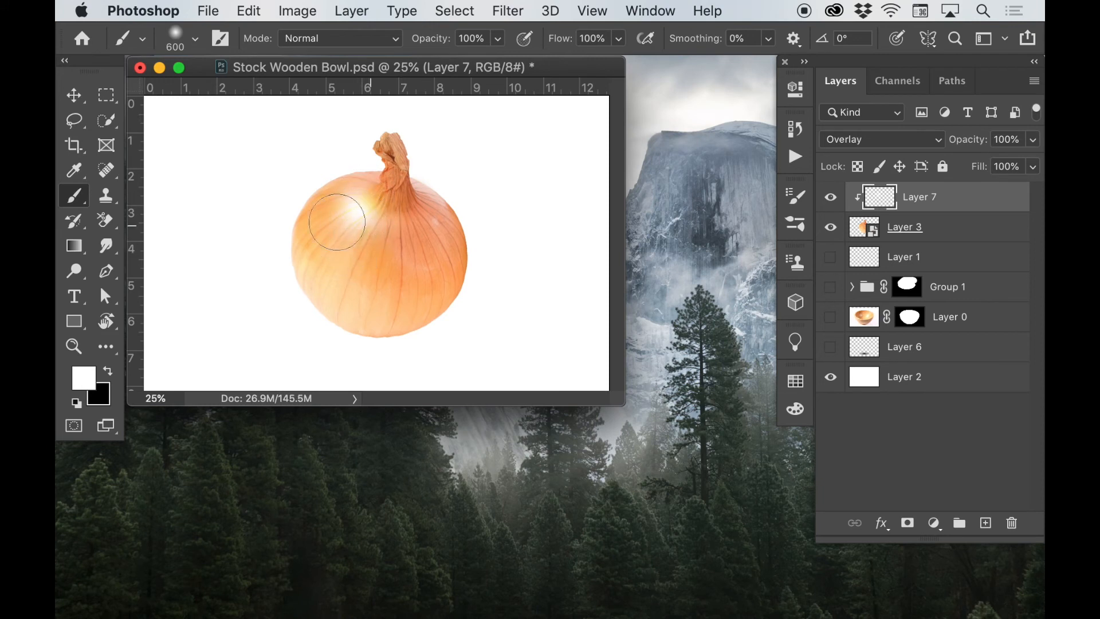
pyautogui.press('super+z')
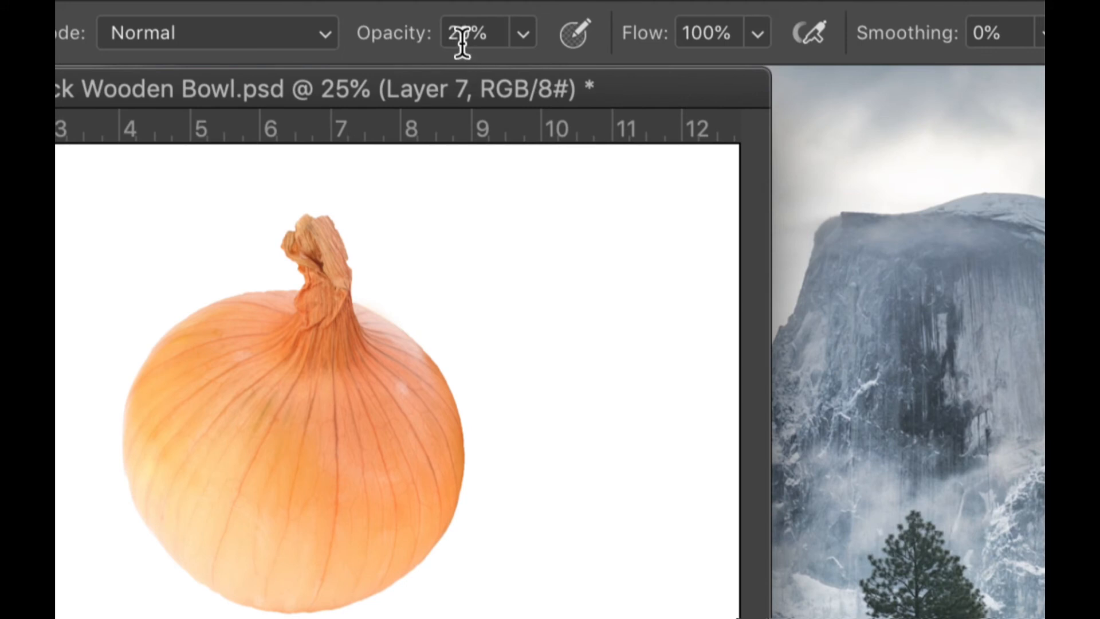
# - Try out brush opacities between 10% and 40% in 10% increments
pyautogui.press('4')
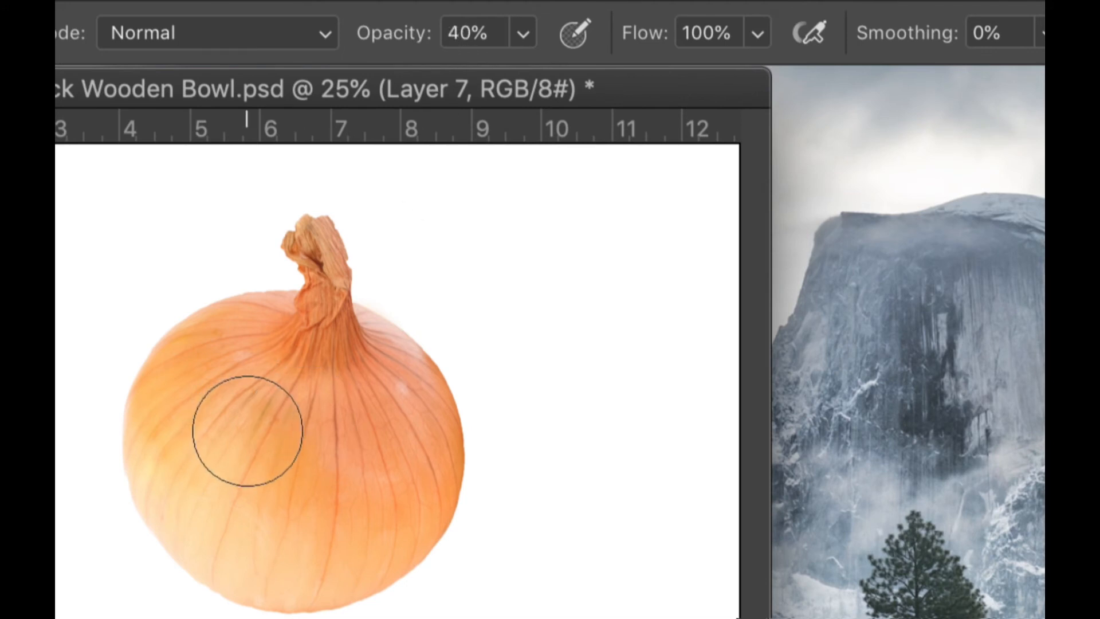
pyautogui.press('3')
pyautogui.press('2')
pyautogui.press('1')
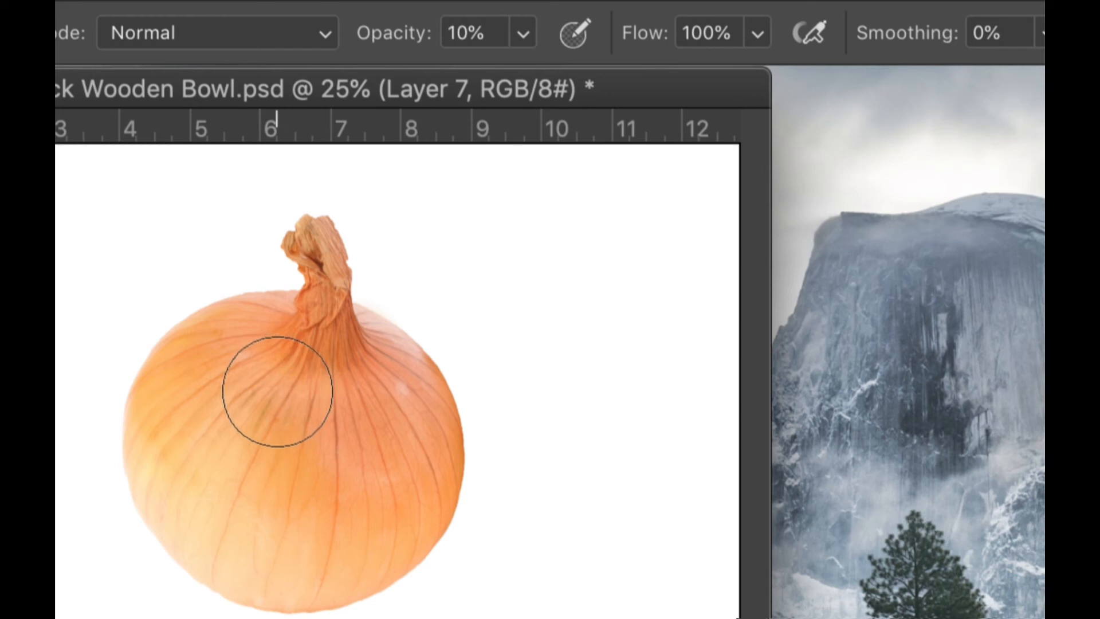
pyautogui.press('3')
pyautogui.press('4')
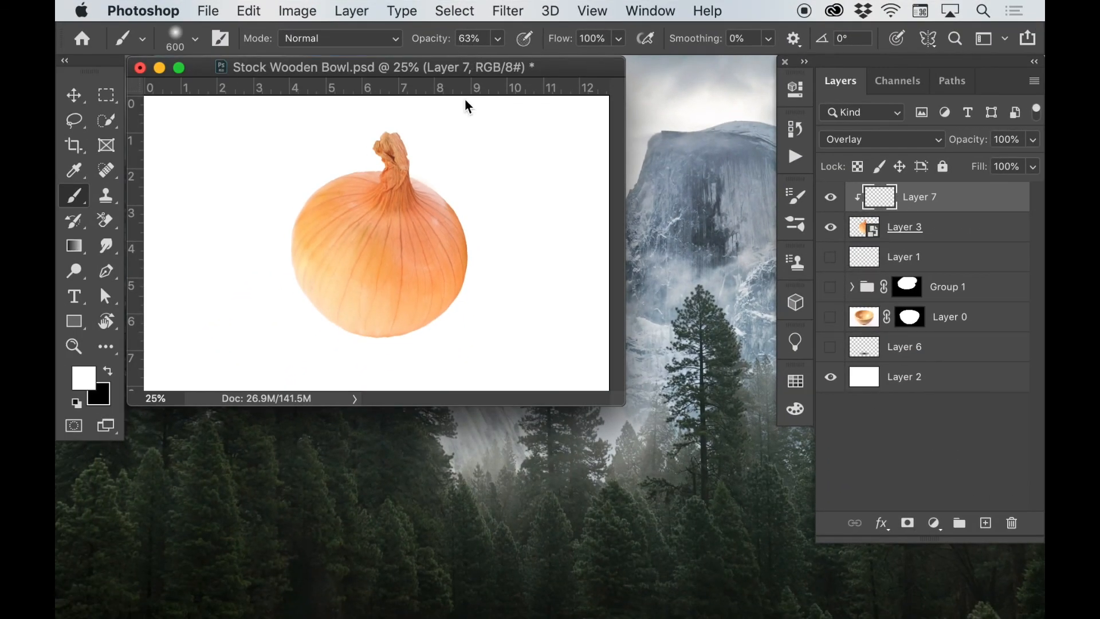
# - Set the brush opacity to 20% and build up a white highlight on the onion beside the stem on Layer 7
pyautogui.press('2')
pyautogui.click(365, 212)
pyautogui.click(357, 209)
pyautogui.click(358, 210)
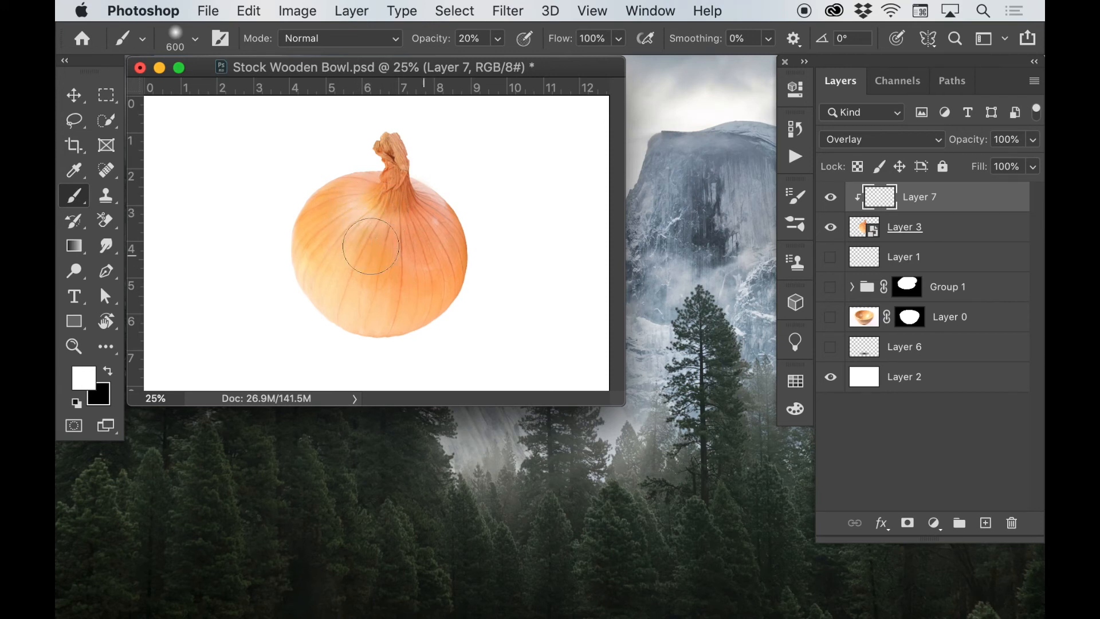
pyautogui.moveTo(365, 210); pyautogui.dragTo(351, 219)
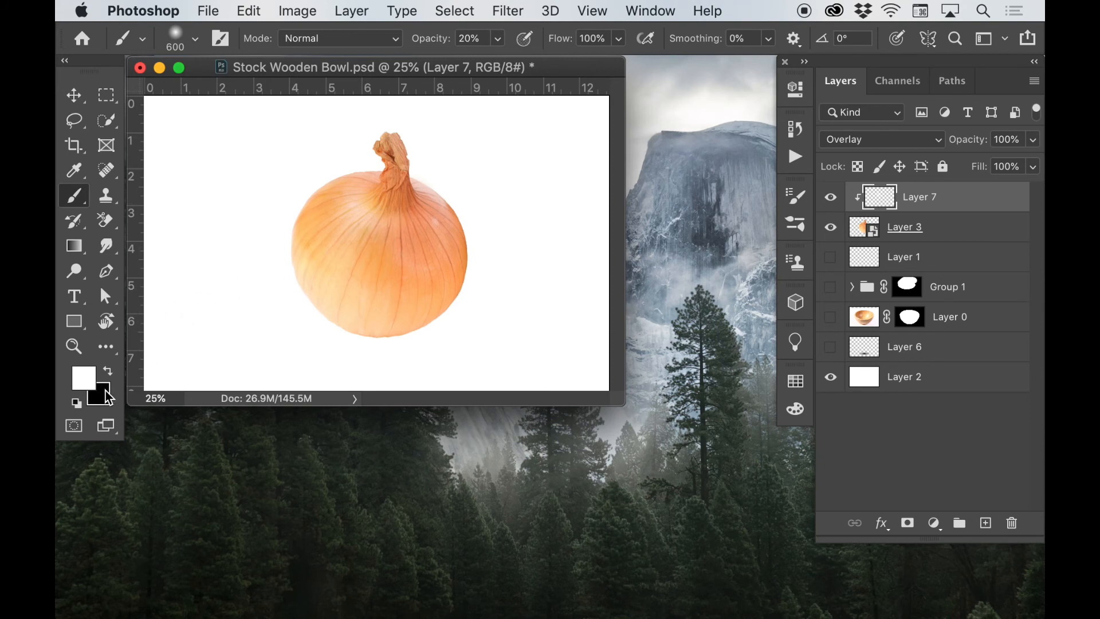
# - Shade the onion's right and lower edges with black at 20% opacity, and set Layer 7's blend mode to Normal
pyautogui.press('x')
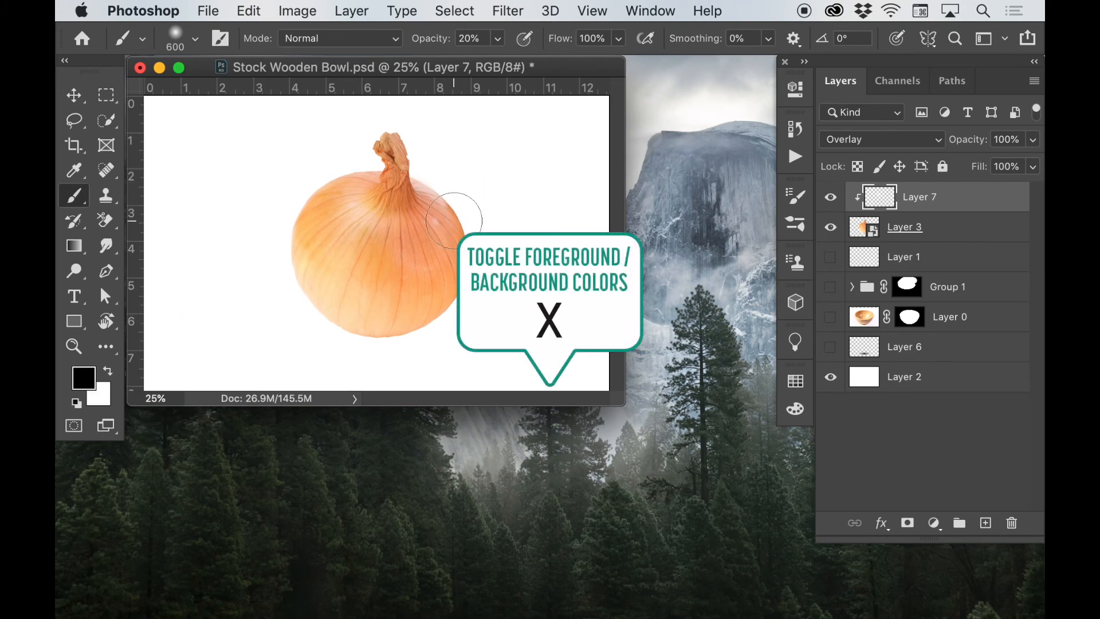
pyautogui.moveTo(464, 282)
pyautogui.mouseDown()
pyautogui.moveTo(465, 216)
pyautogui.moveTo(444, 187)
pyautogui.moveTo(467, 223)
pyautogui.moveTo(441, 315)
pyautogui.moveTo(415, 331)
pyautogui.moveTo(458, 300)
pyautogui.moveTo(499, 221)
pyautogui.mouseUp()
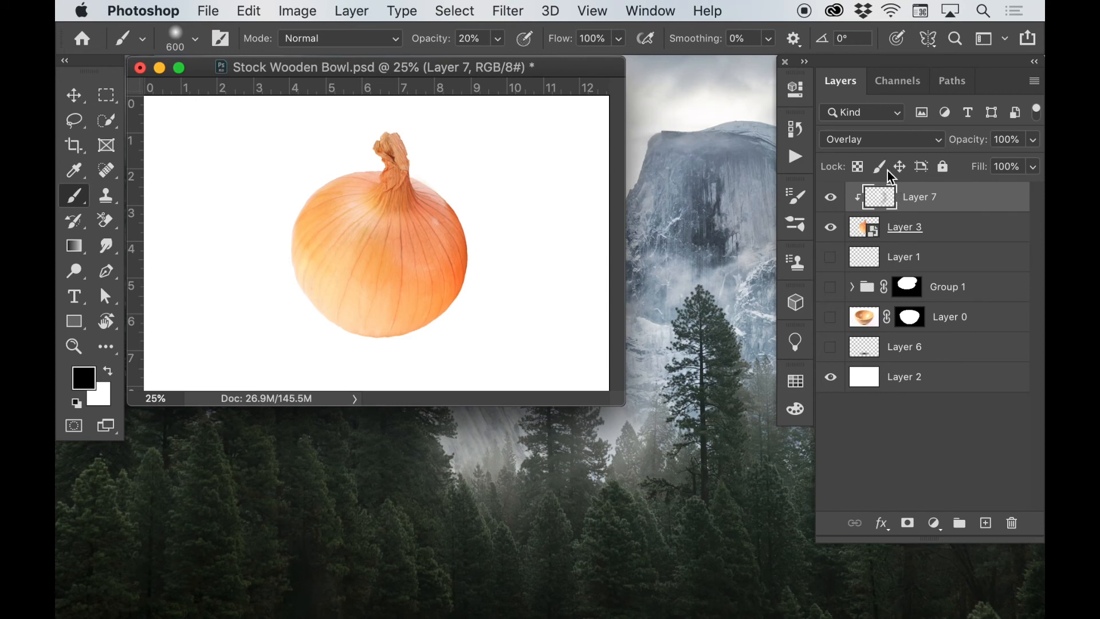
pyautogui.click(874, 143)
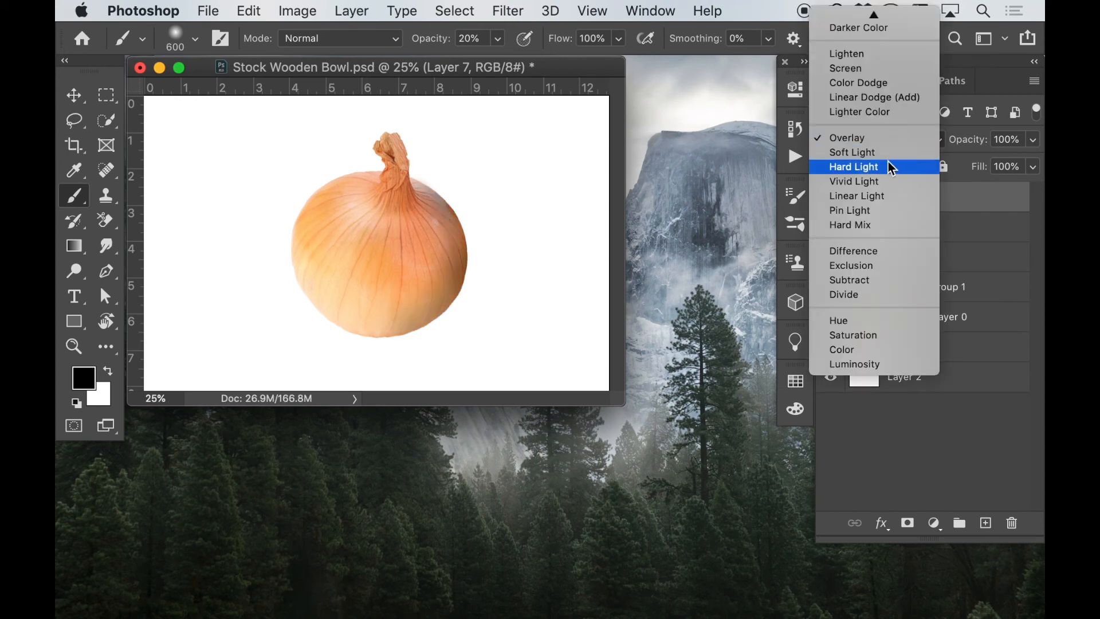
pyautogui.click(858, 17)
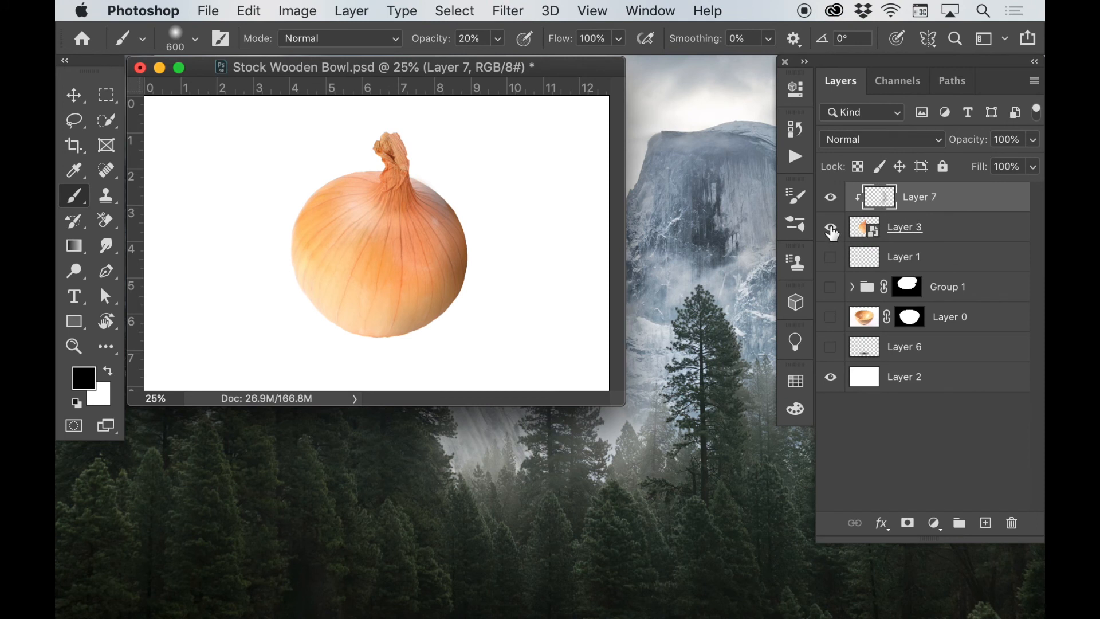
# - Inspect Layer 7's strokes by temporarily releasing its clipping and hiding Layers 3 and 2, and restore the clipping and visibility
pyautogui.keyDown('alt'); pyautogui.click(882, 212); pyautogui.keyUp('alt')
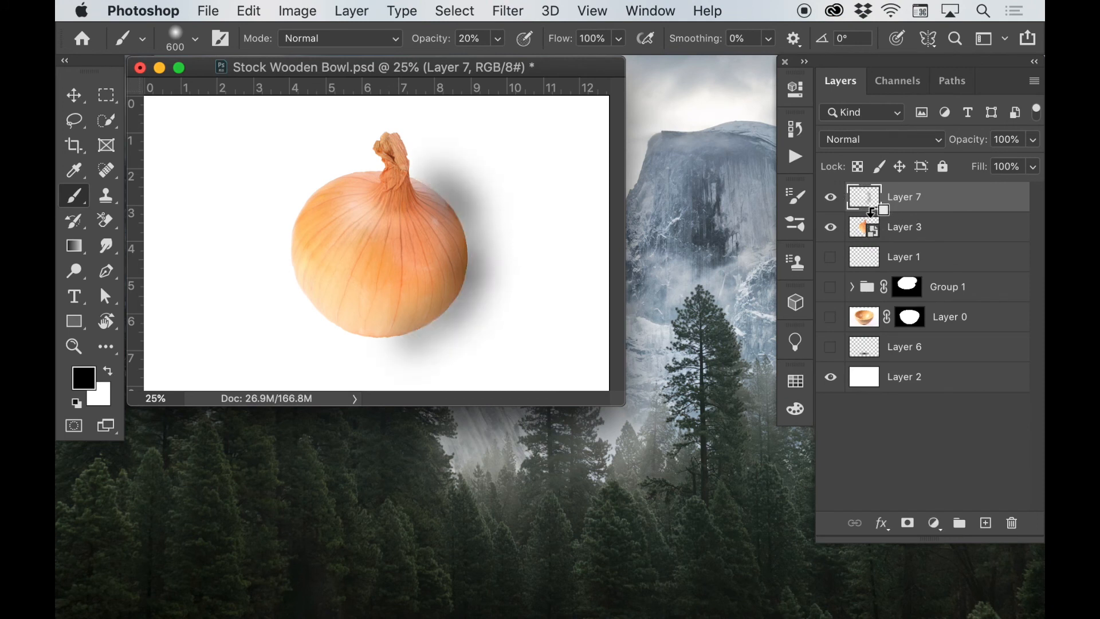
pyautogui.click(830, 228)
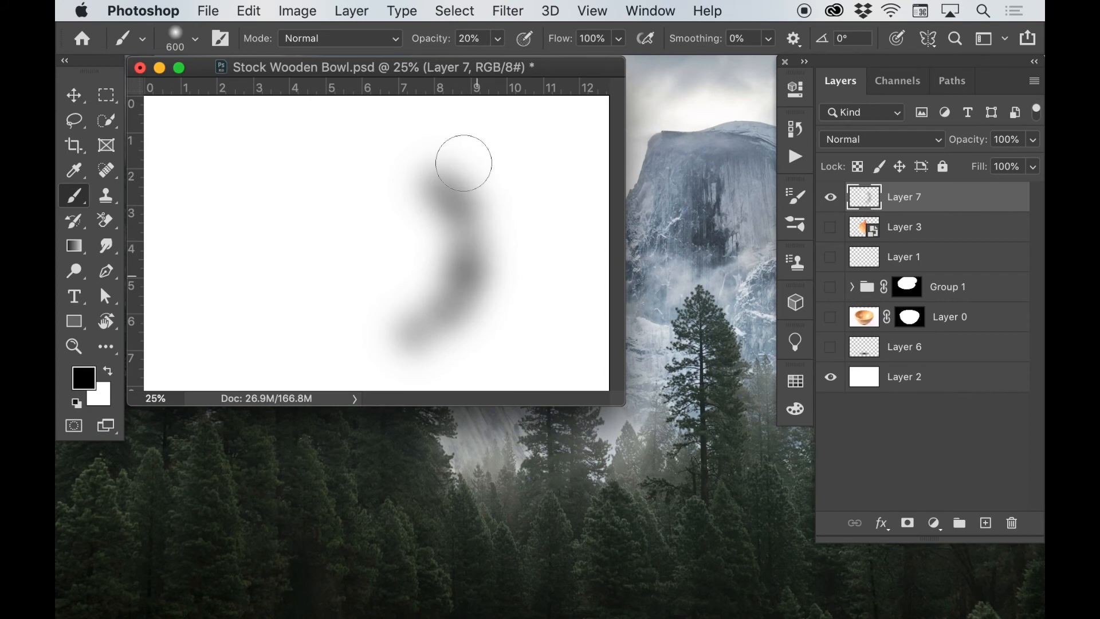
pyautogui.click(830, 378)
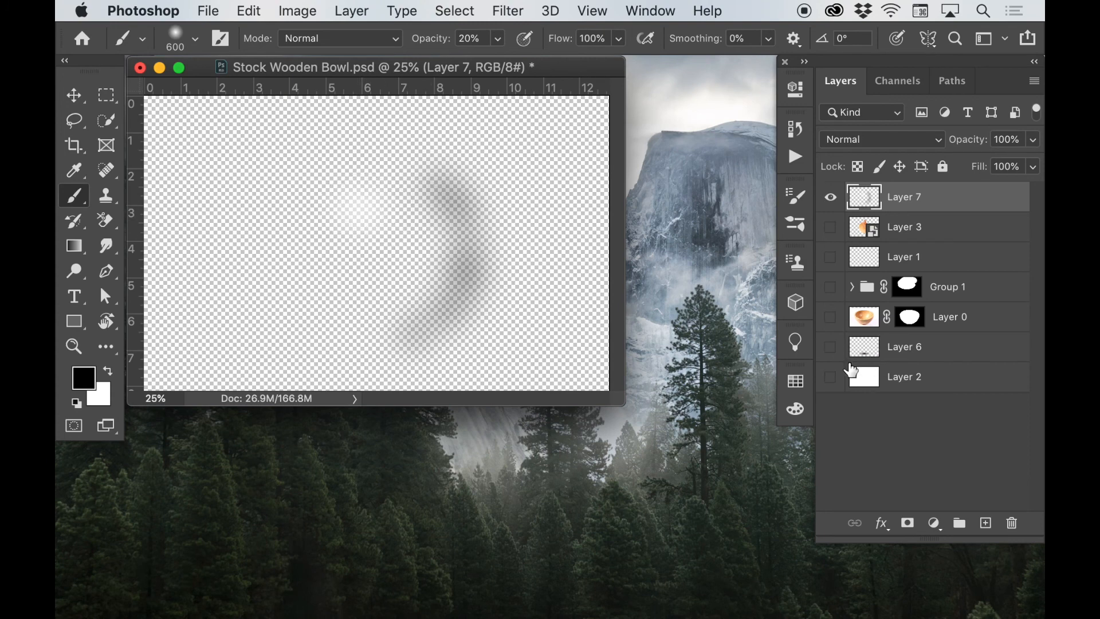
pyautogui.click(829, 378)
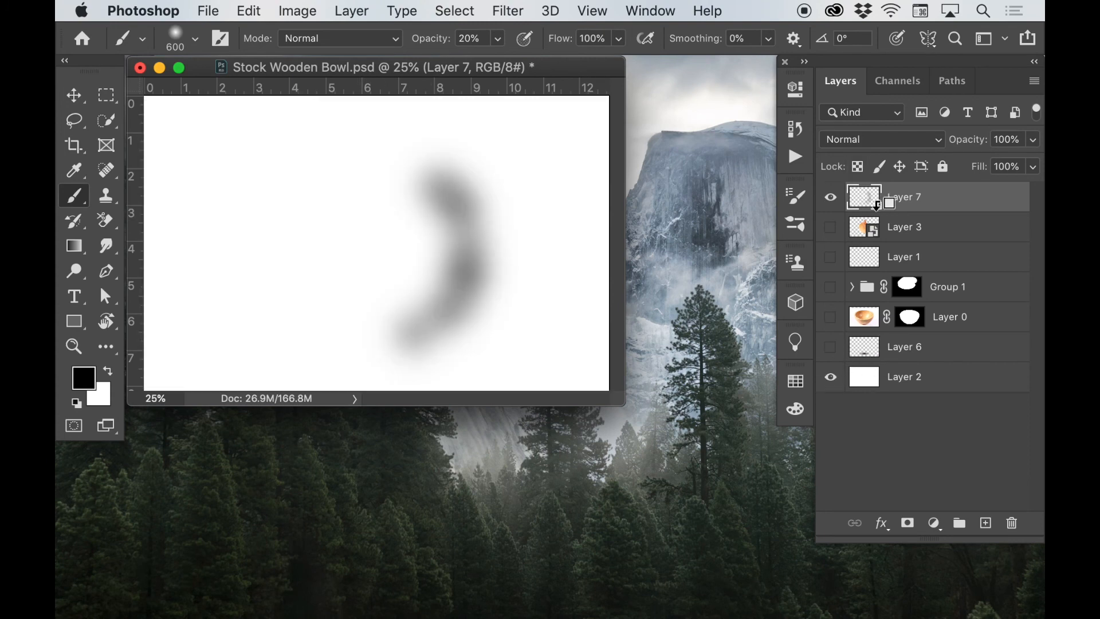
pyautogui.keyDown('alt'); pyautogui.click(879, 205); pyautogui.keyUp('alt')
pyautogui.click(830, 227)
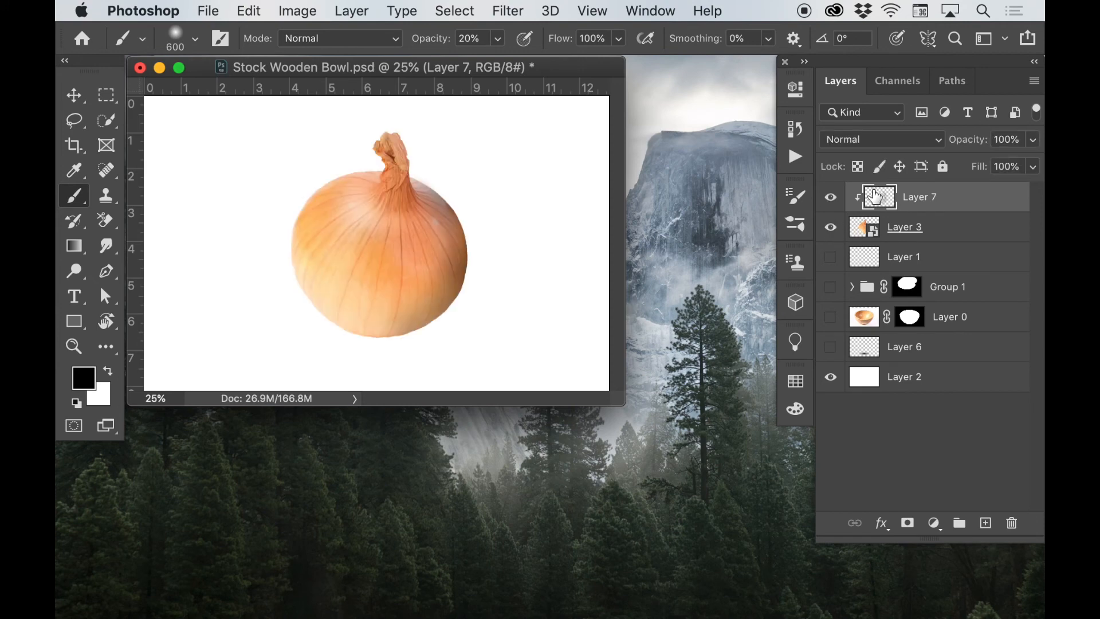
# - Set Layer 7's blend mode to Soft Light and darken the onion at the base of the stem with black at 20% opacity
pyautogui.click(865, 145)
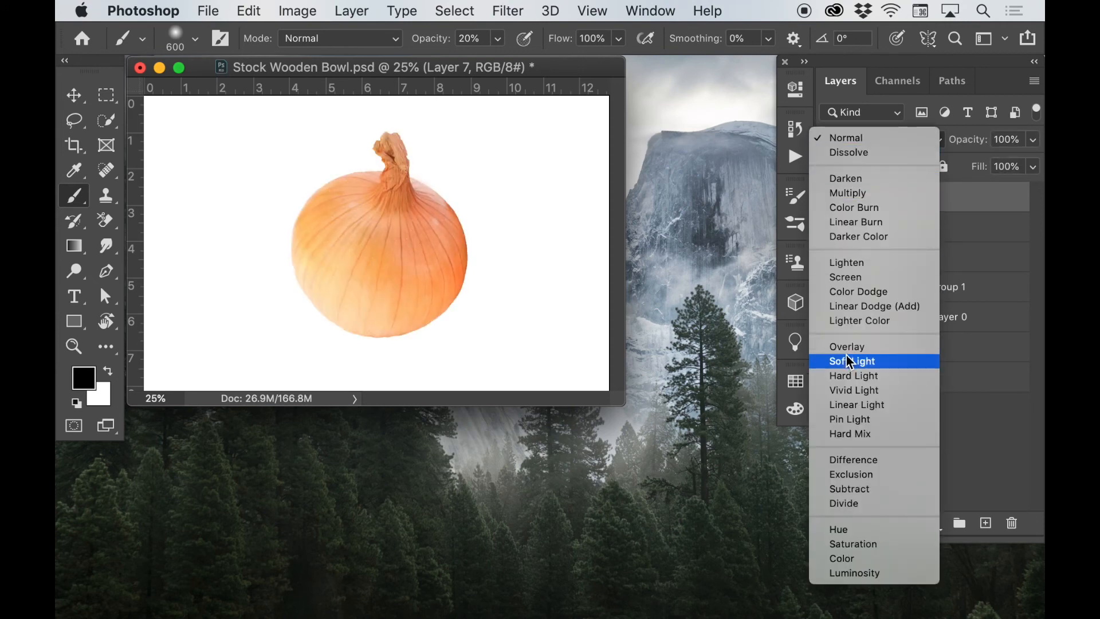
pyautogui.click(849, 361)
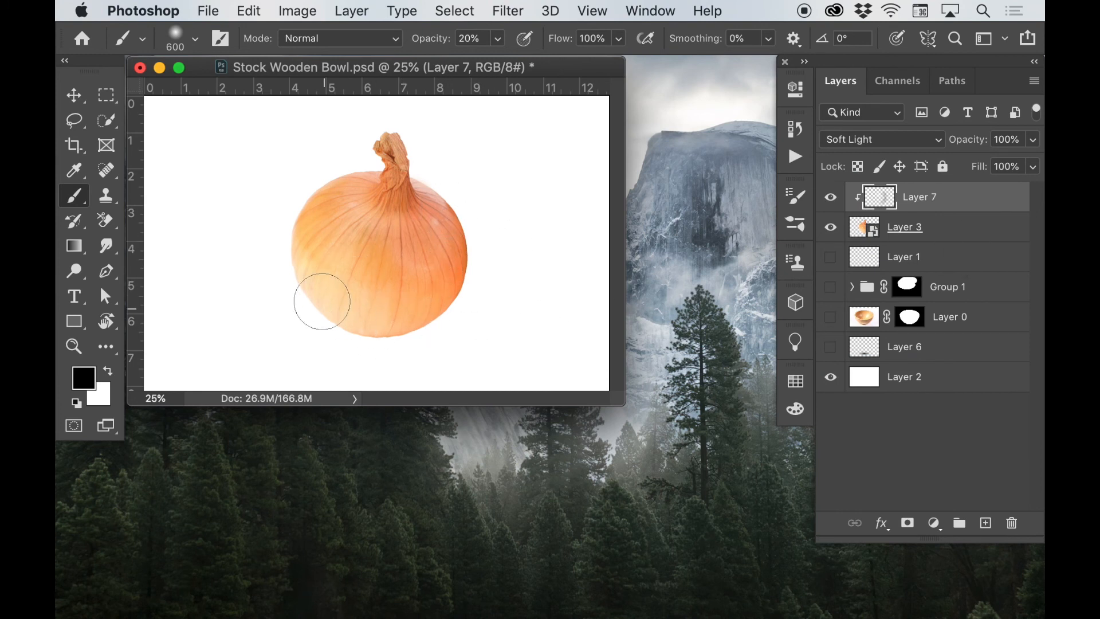
pyautogui.click(402, 188)
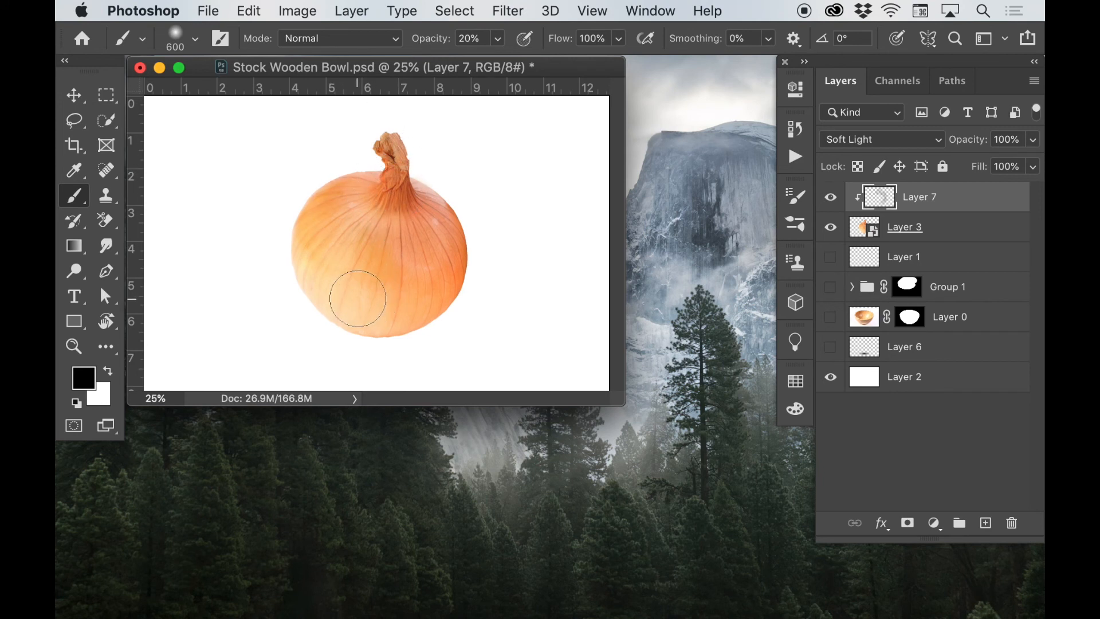
# - Switch the foreground colour to white and brighten the onion's highlight at 60% and 80% brush opacity
pyautogui.press('x')
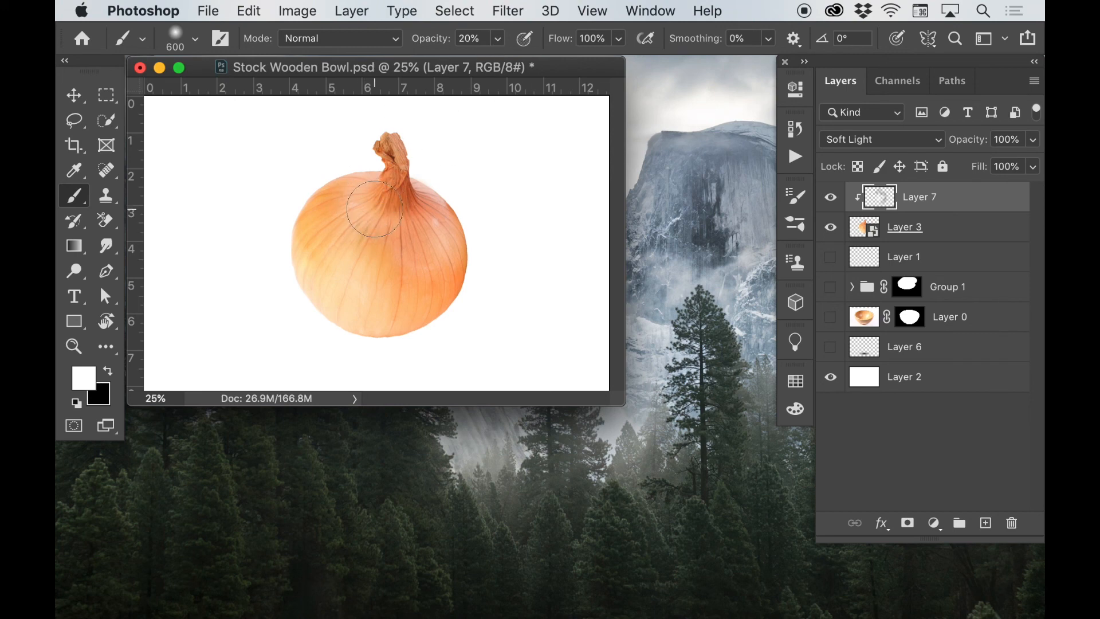
pyautogui.press('6')
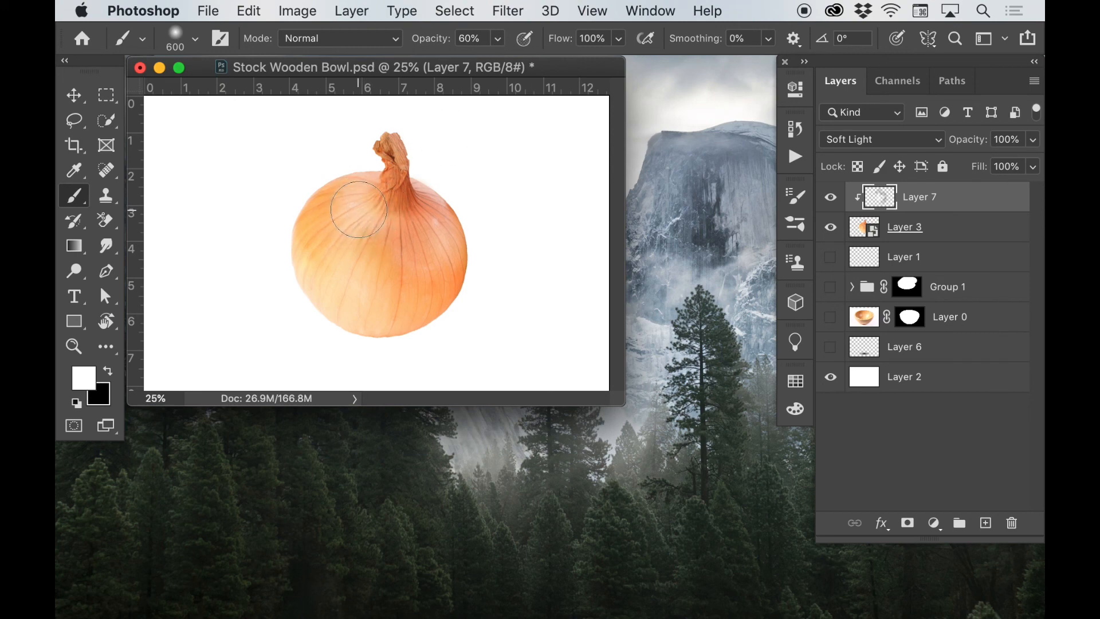
pyautogui.press('8')
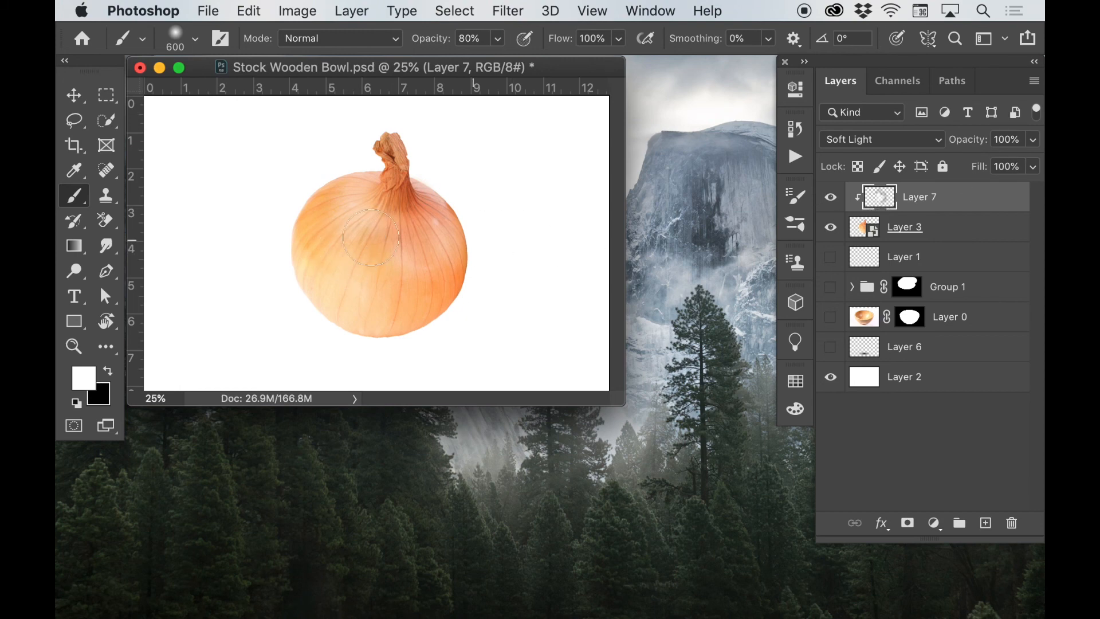
pyautogui.click(830, 227)
# - Try enlarging the brush to 1100 px and shrink it back to 600 px
pyautogui.press(']')
pyautogui.press(']')
pyautogui.press(']')
pyautogui.press(']')
pyautogui.press(']')
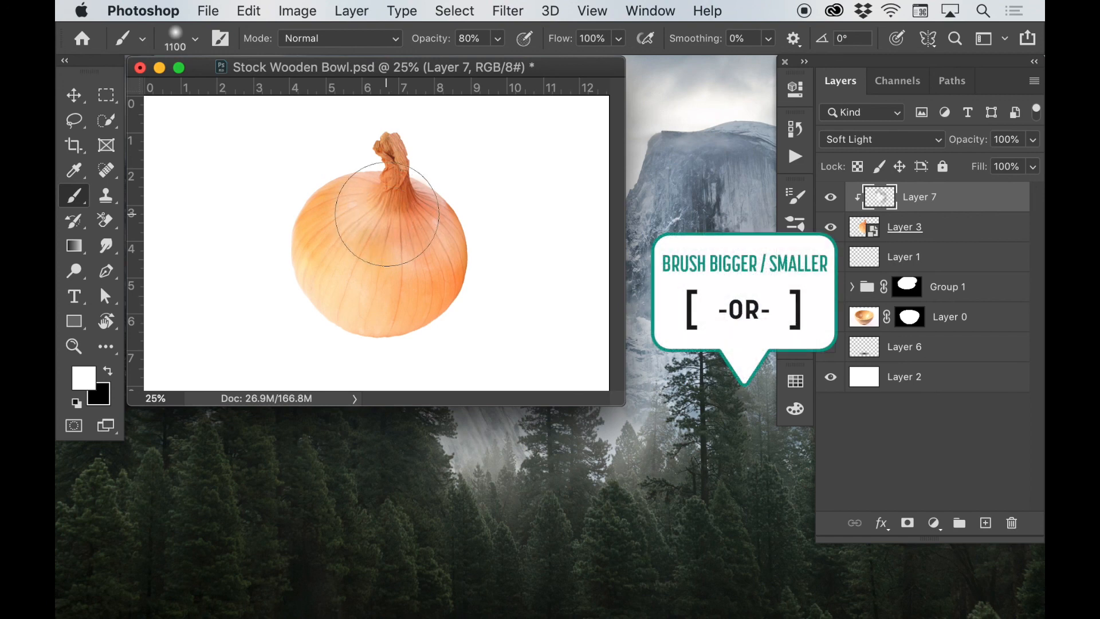
pyautogui.press('[')
pyautogui.press('[')
pyautogui.press('[')
pyautogui.press('[')
pyautogui.press('[')
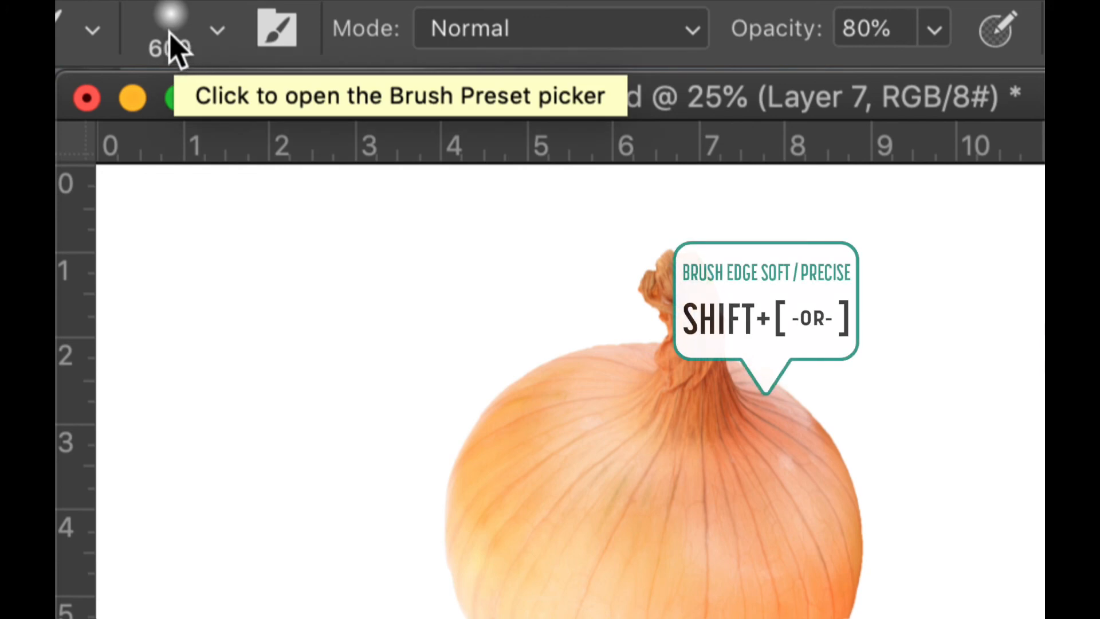
# - Try hardening the brush edge in four increments and soften it back to 0% hardness
pyautogui.hotkey('shift', ']')
pyautogui.hotkey('shift', ']')
pyautogui.hotkey('shift', ']')
pyautogui.hotkey('shift', ']')
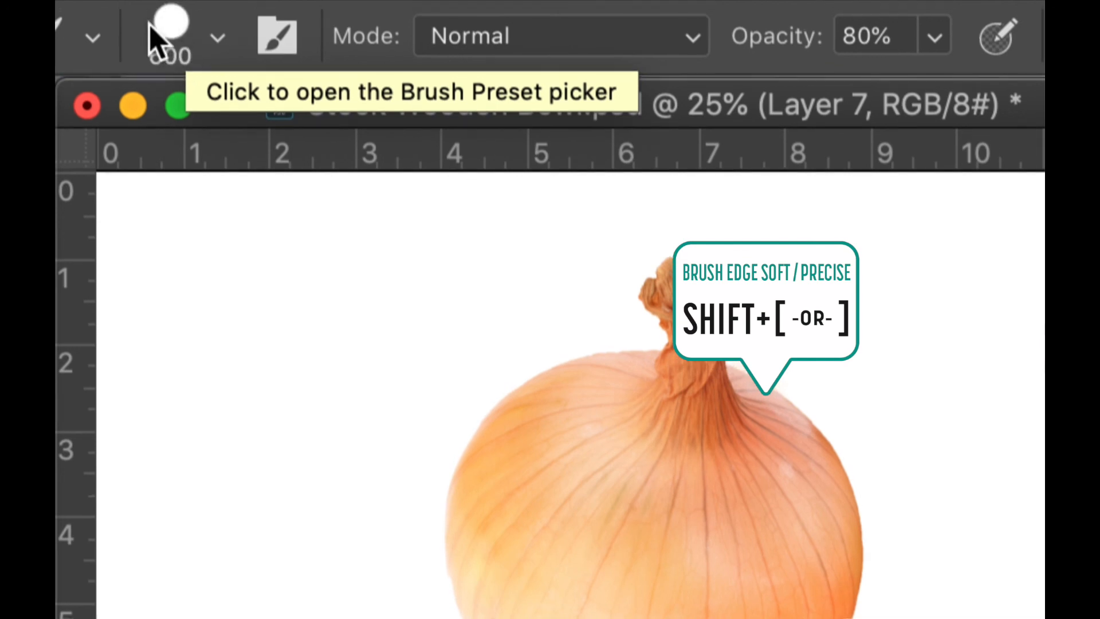
pyautogui.hotkey('shift', '[')
pyautogui.hotkey('shift', '[')
pyautogui.hotkey('shift', '[')
pyautogui.hotkey('shift', '[')
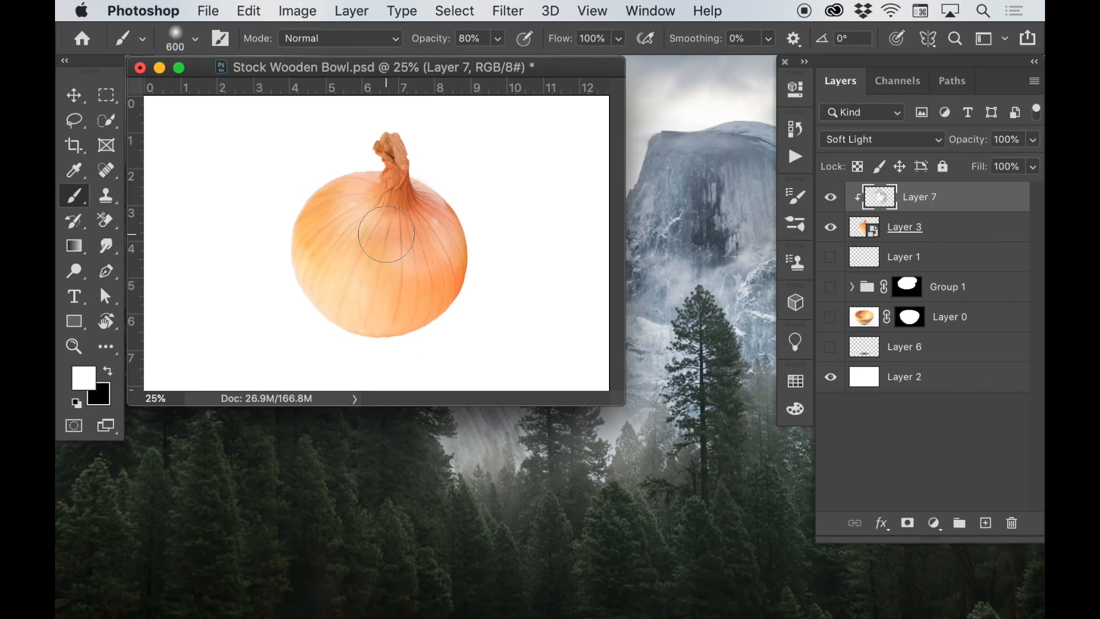
# - Examine the brush preset picker, including from the canvas, and the full Brush Settings for tip shape, size and hardness
pyautogui.click(196, 39)
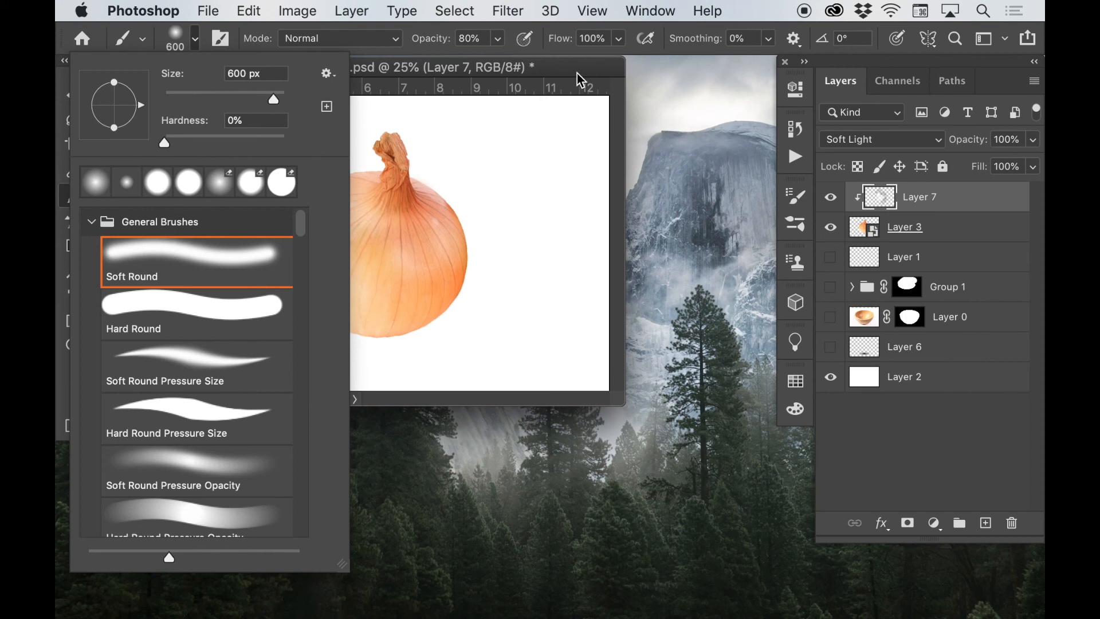
pyautogui.click(798, 197)
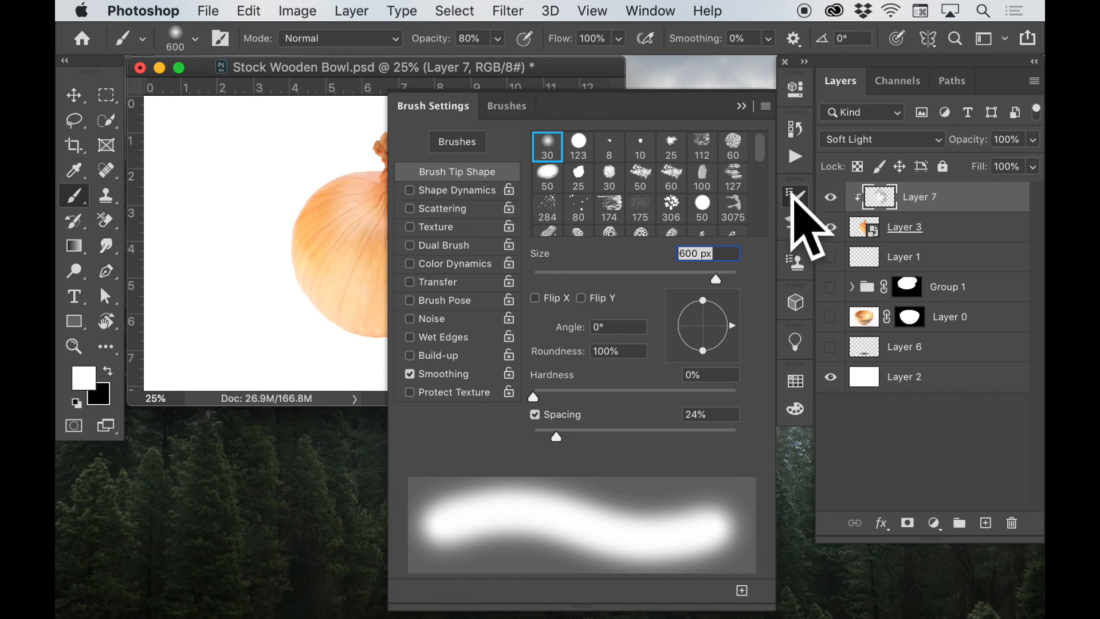
pyautogui.click(794, 195)
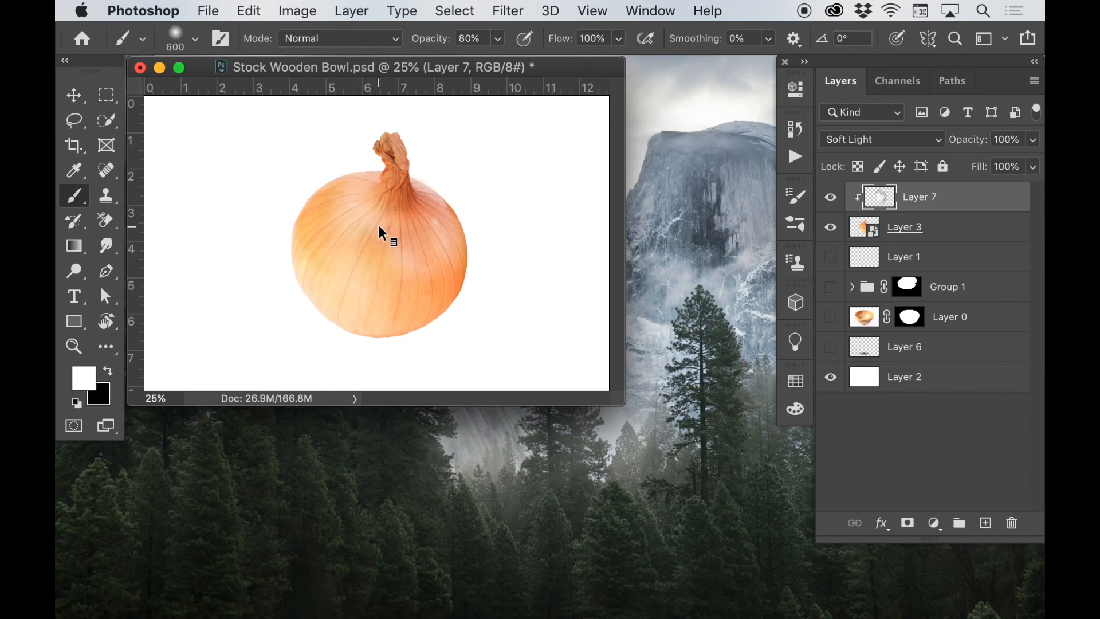
pyautogui.moveTo(407, 227); pyautogui.dragTo(394, 236)
pyautogui.rightClick(393, 237)
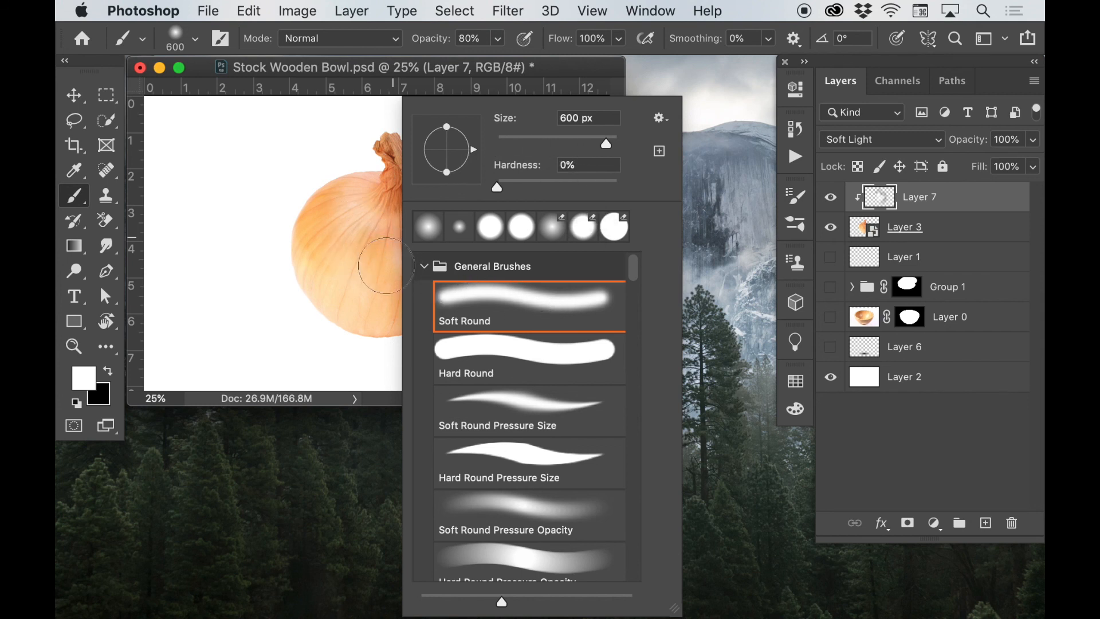
pyautogui.click(372, 239)
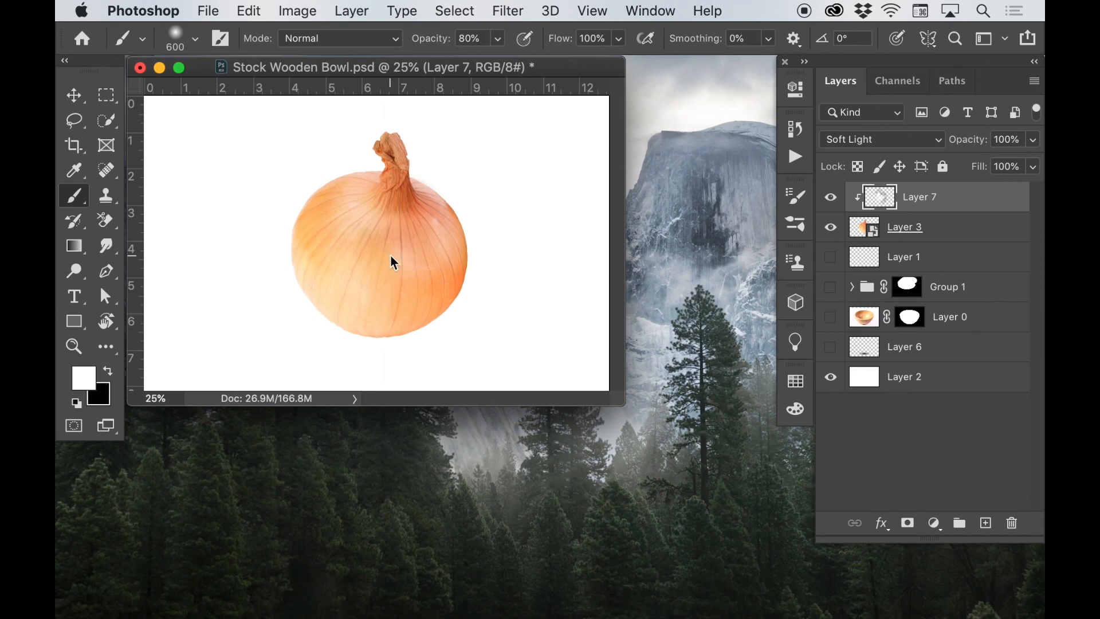
# - Choose the recent 600 px round brush with 75% hardness, and try and undo a white dab on the onion's left side
pyautogui.rightClick(389, 255)
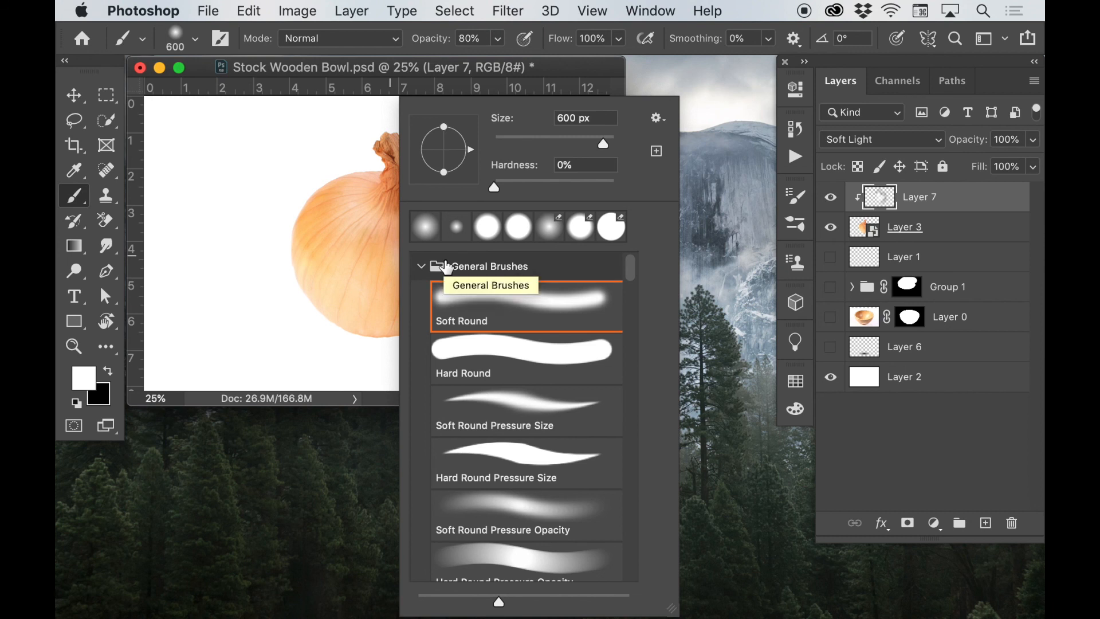
pyautogui.click(485, 230)
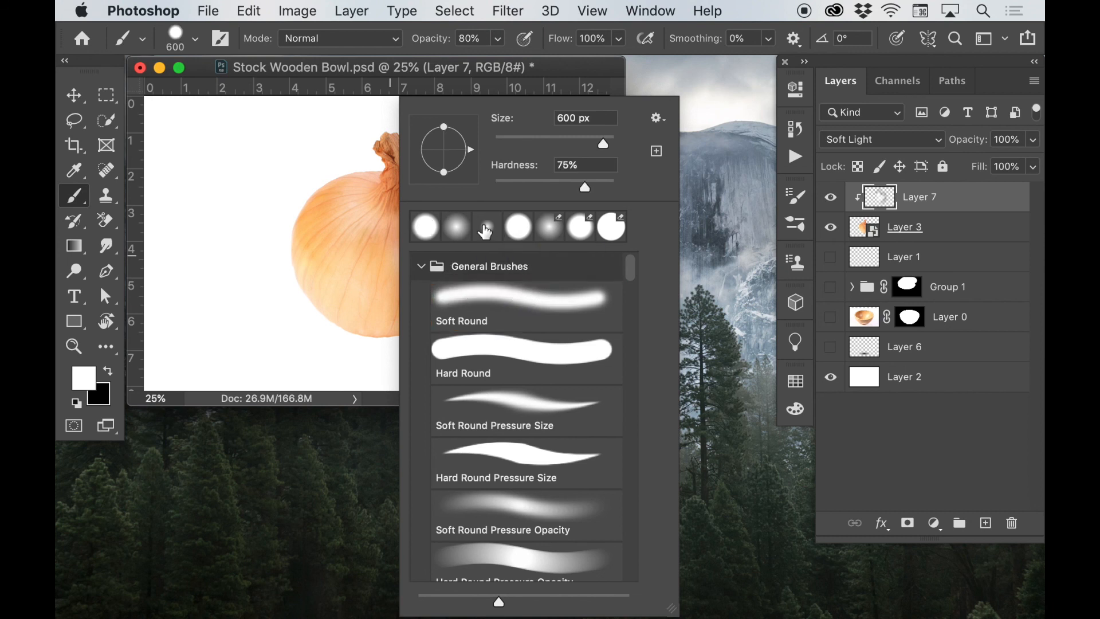
pyautogui.click(319, 238)
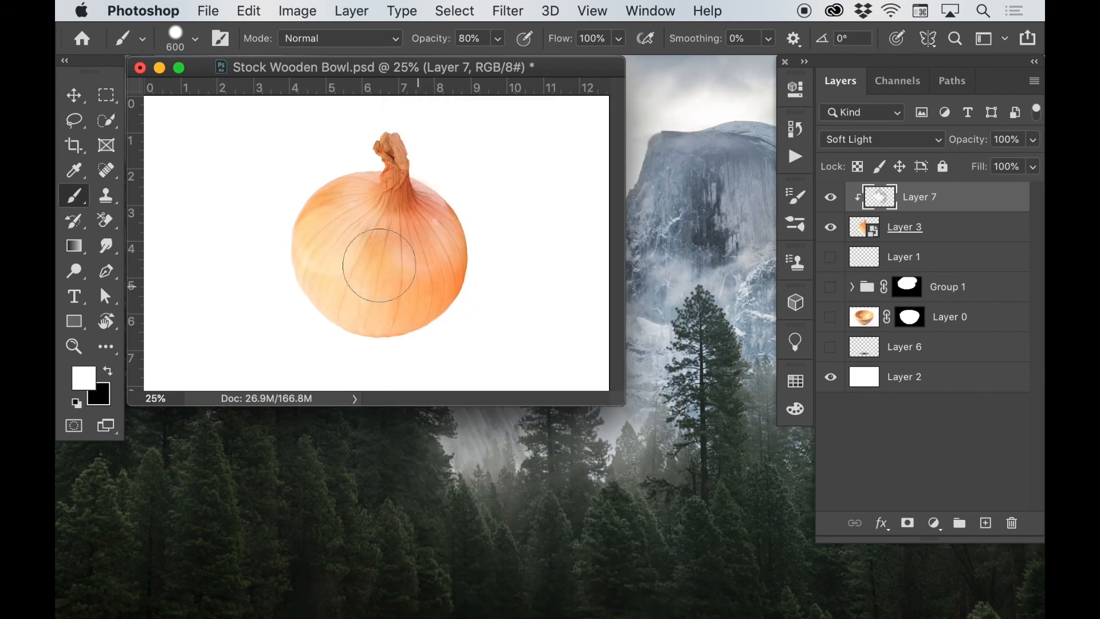
pyautogui.press('super+z')
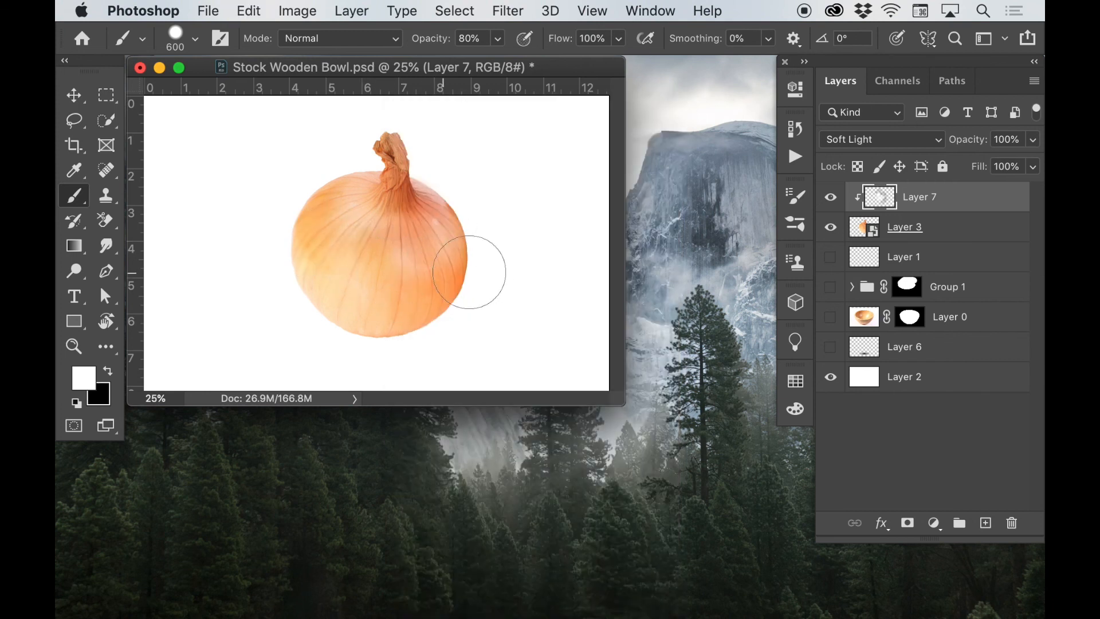